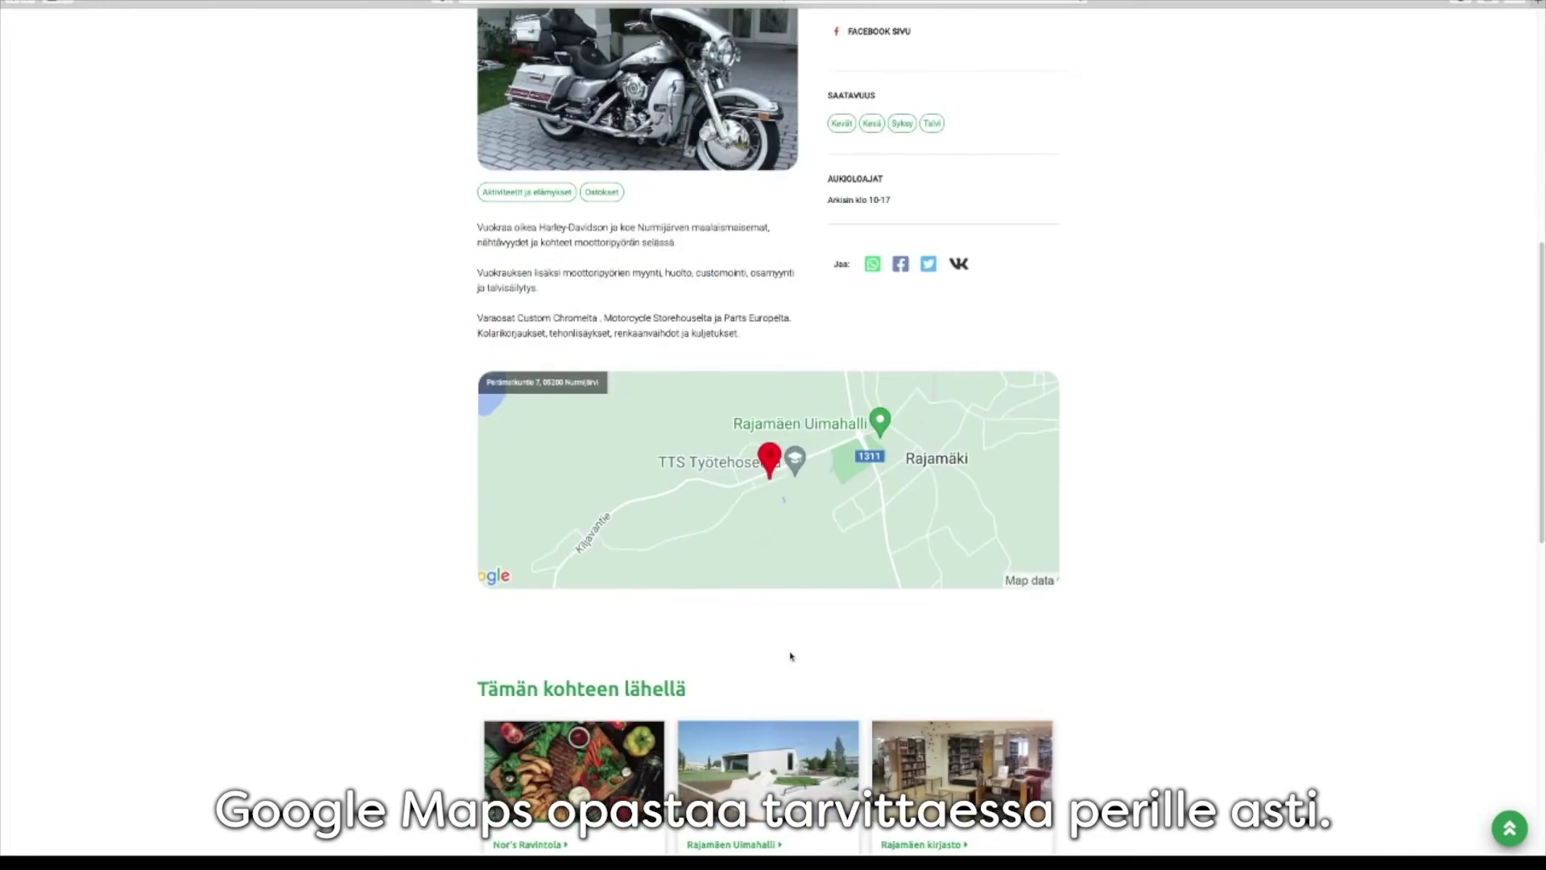
scroll(791, 657, down, 1)
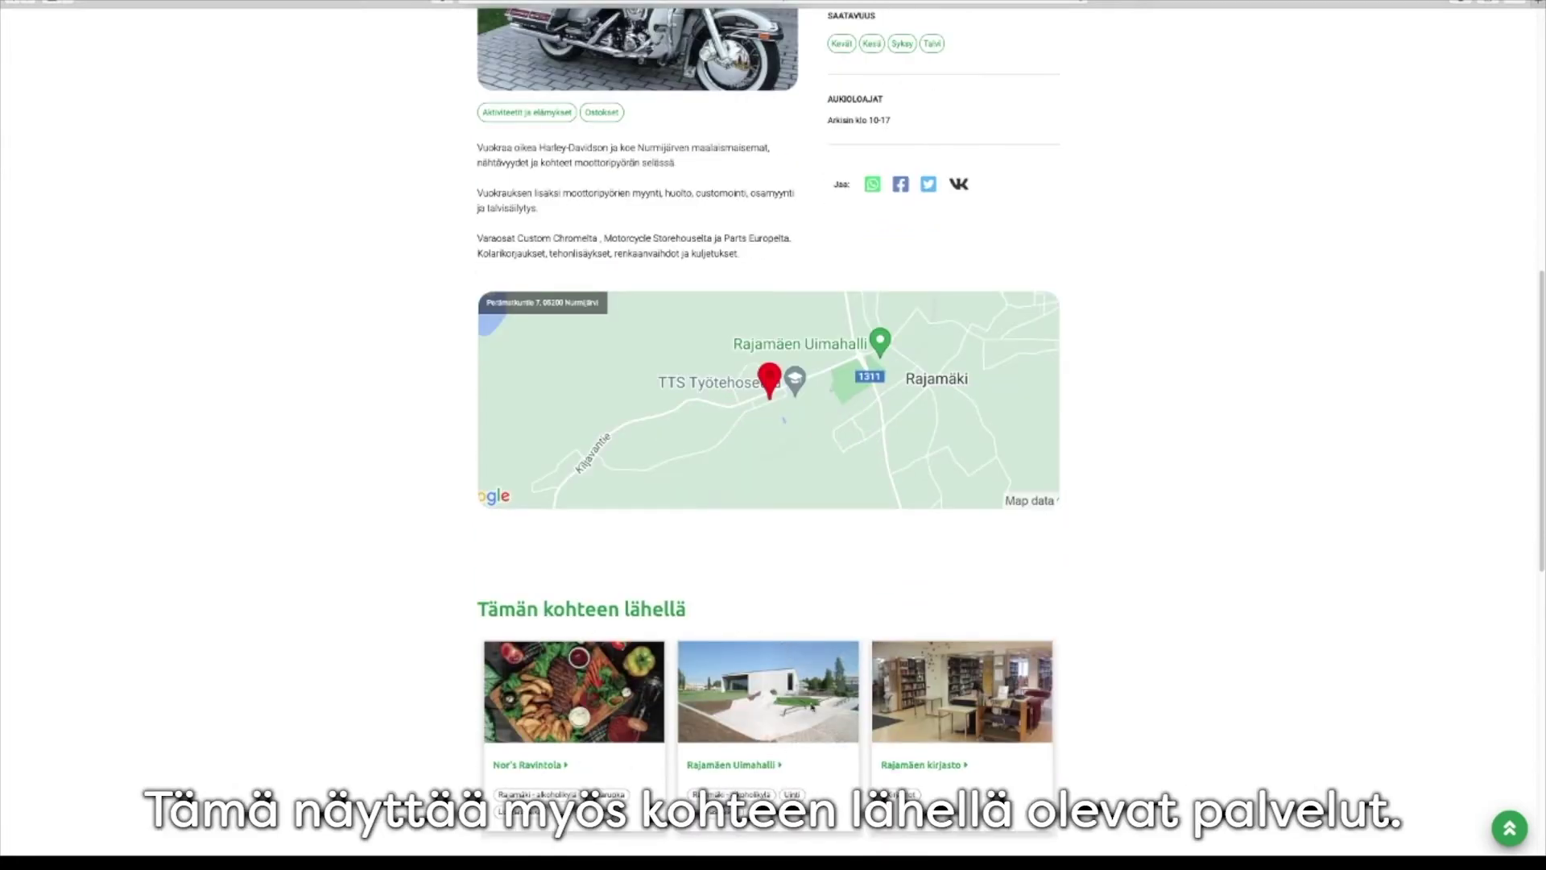
Open LÖYTÖJÄ > SÄÄKSI, scroll to the 'Palveluita Sääksissä' cards, and return to the top
scroll(825, 644, up, 10)
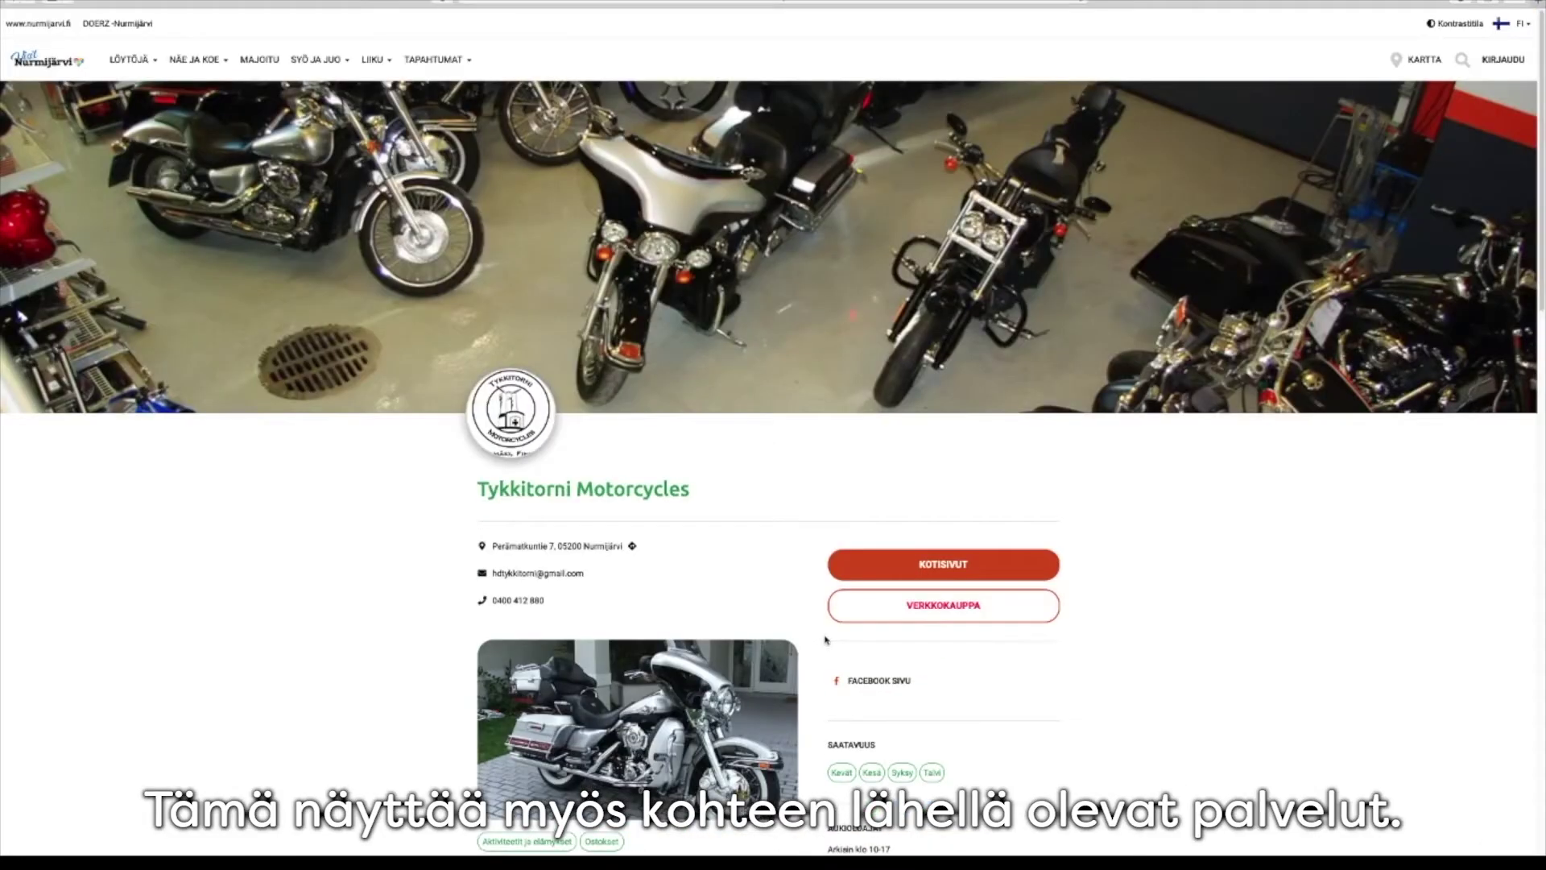
click(141, 65)
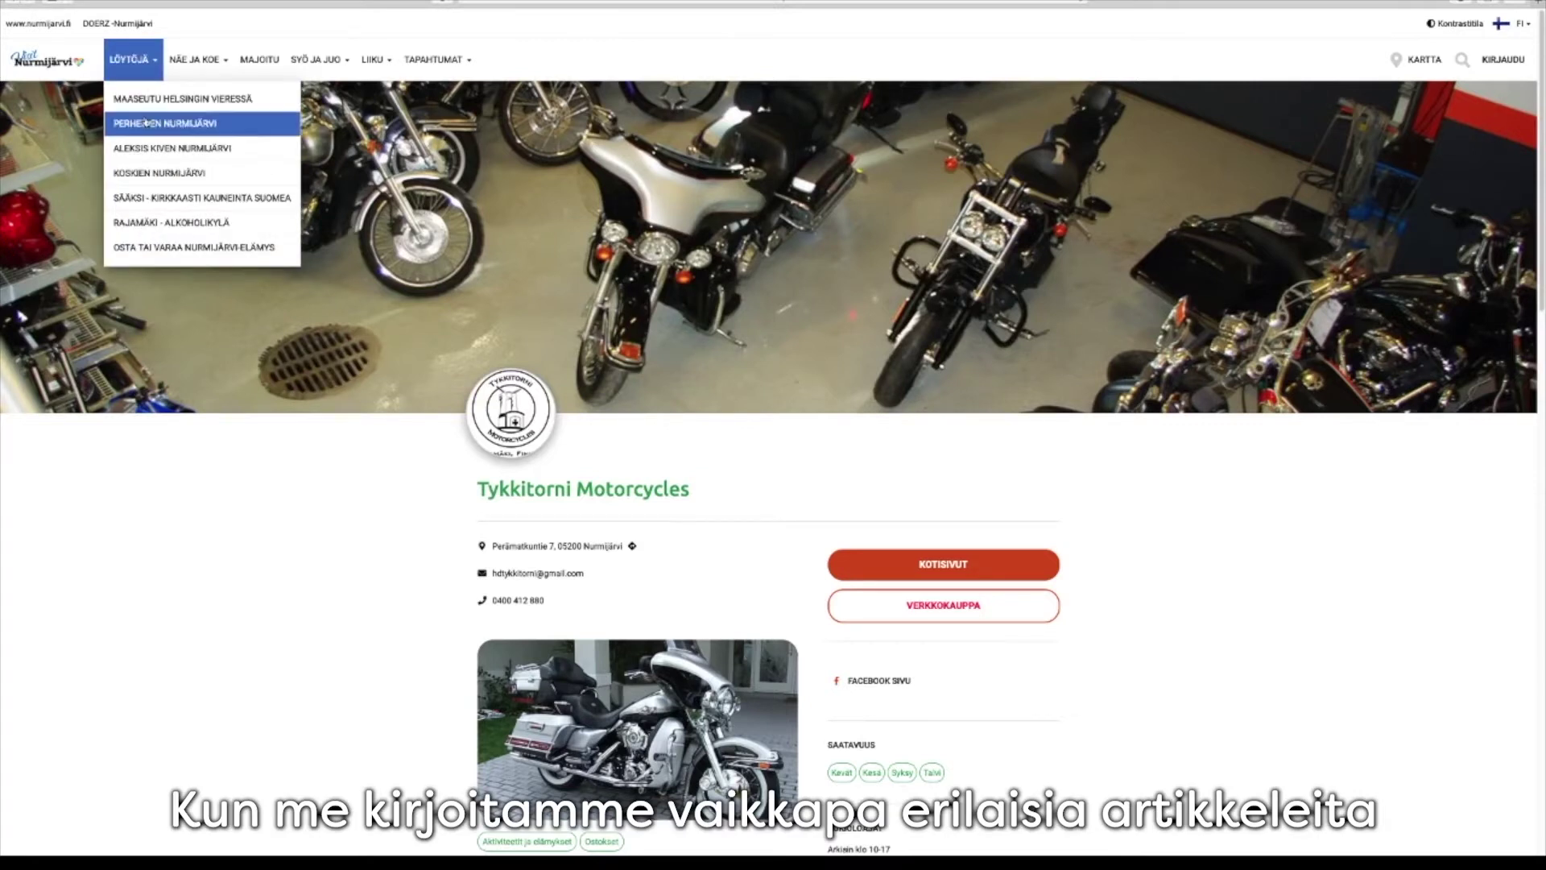
click(164, 198)
scroll(675, 500, down, 10)
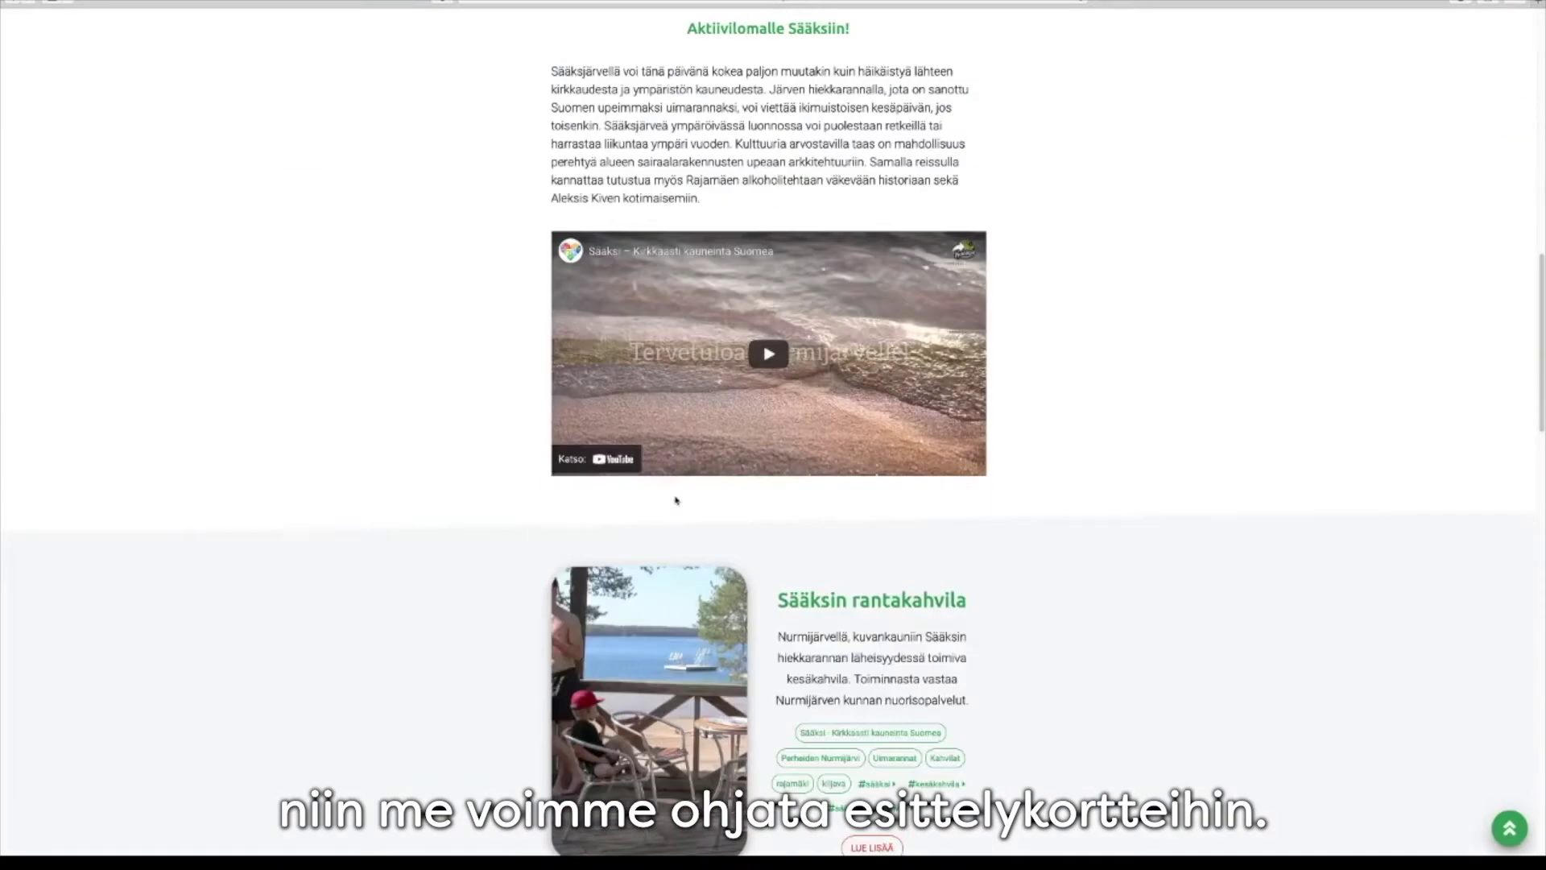
scroll(675, 500, down, 7)
scroll(675, 500, up, 7)
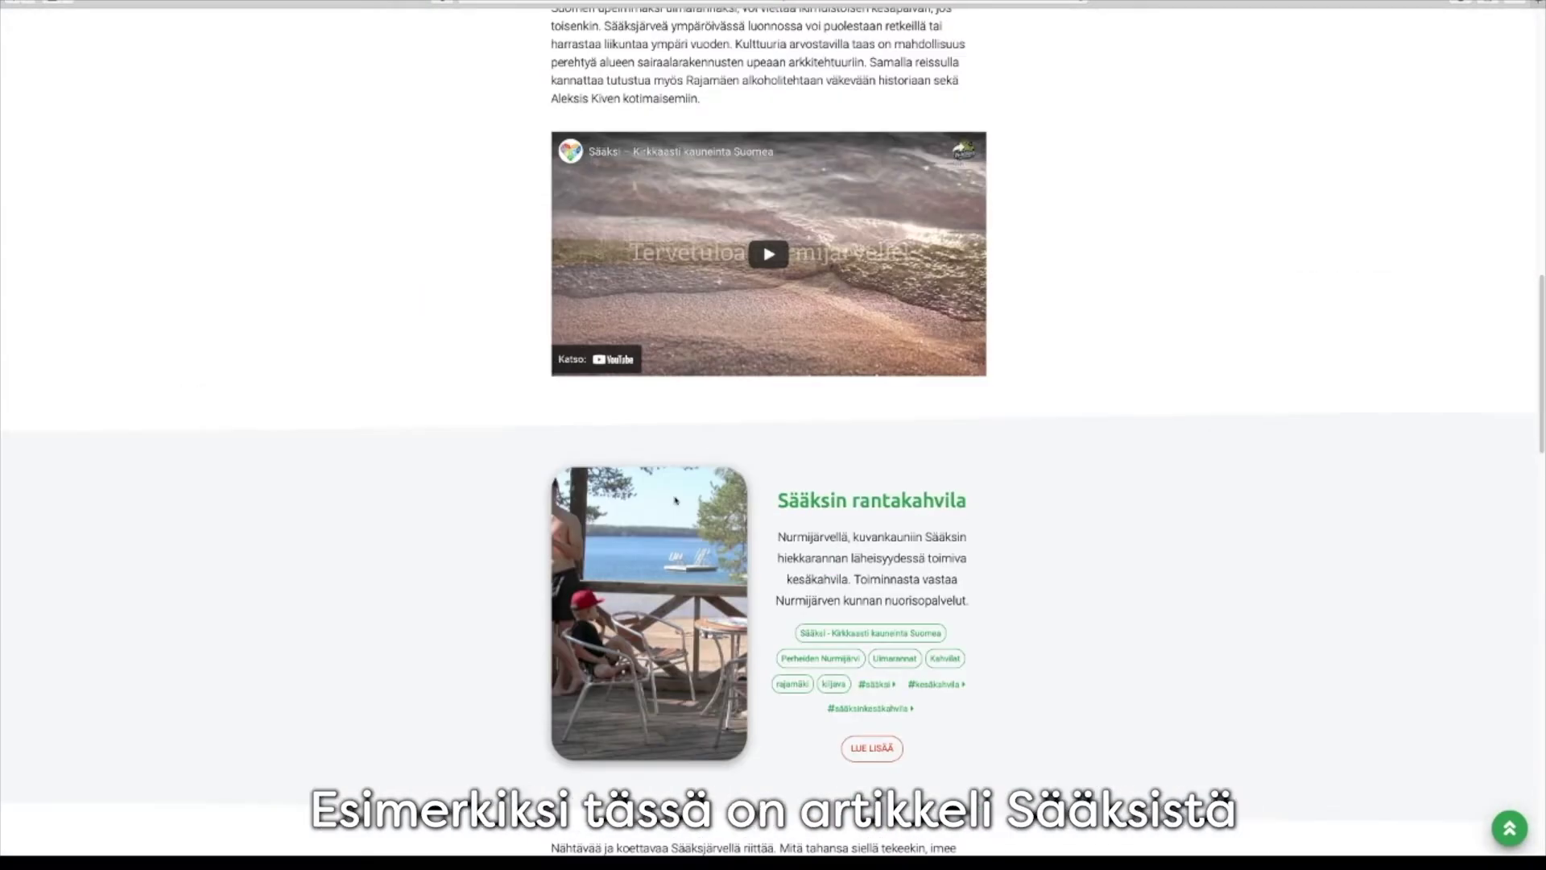
scroll(675, 500, down, 17)
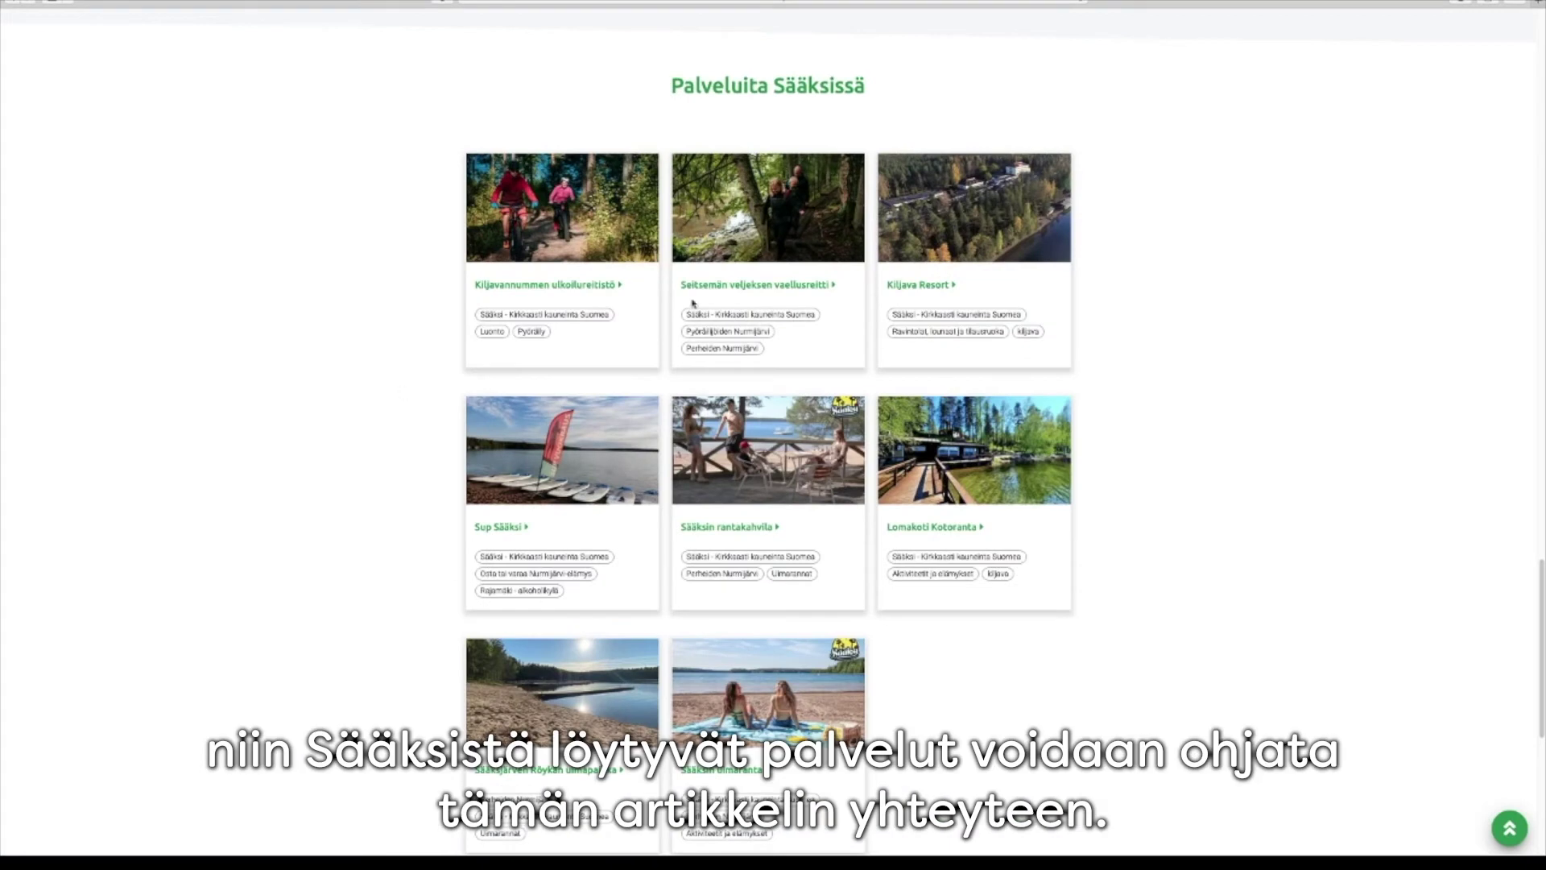
scroll(642, 594, up, 3)
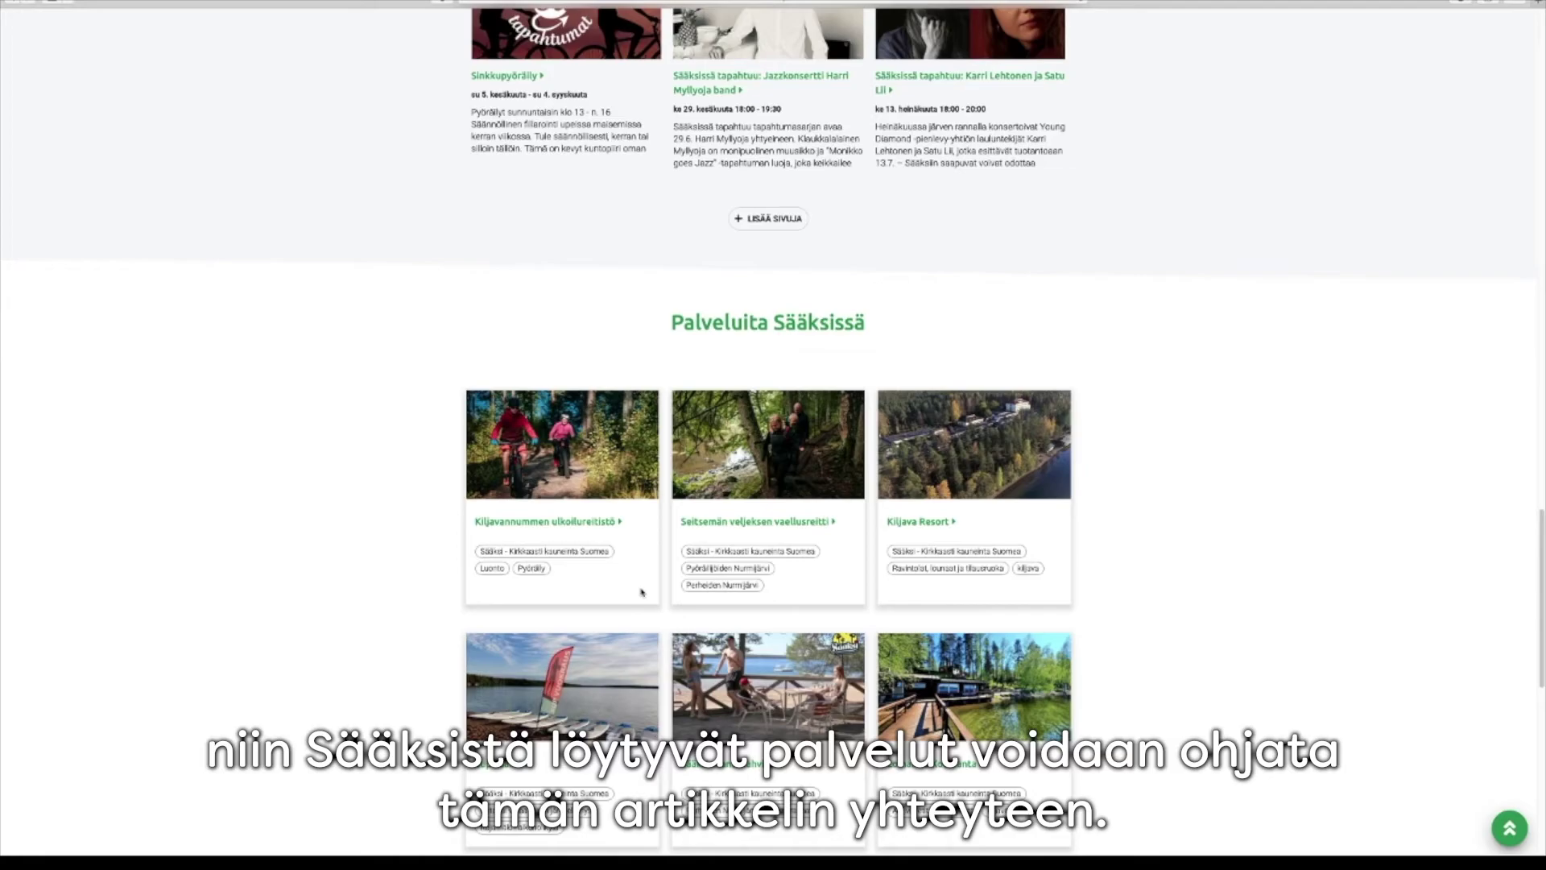
scroll(641, 593, up, 20)
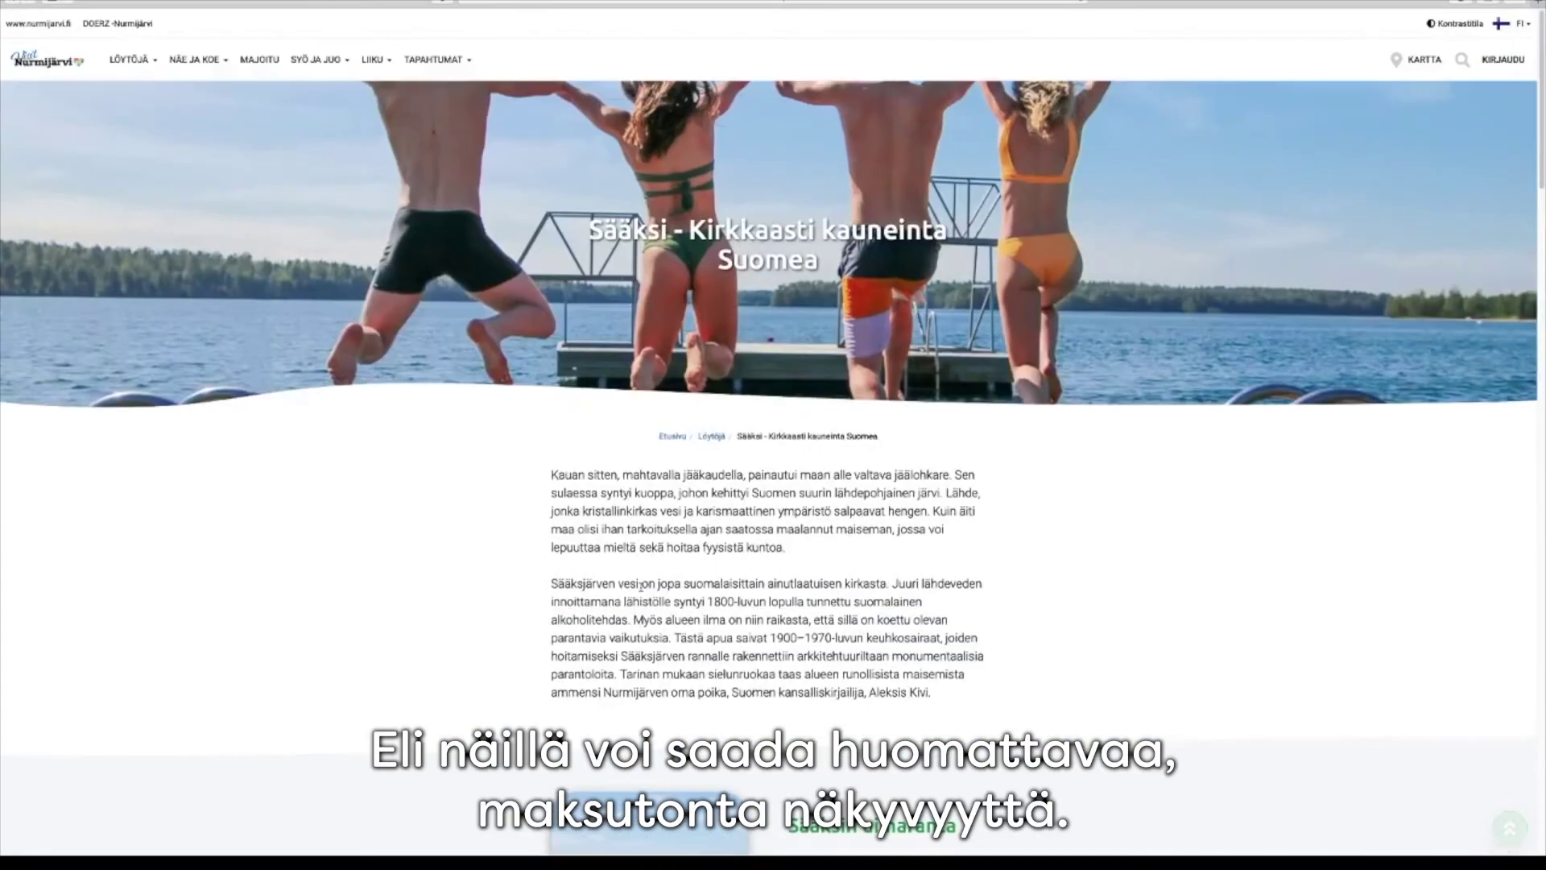
Browse the SYÖ JA JUO restaurants, lunches and catering listing, then return to the home page
click(50, 60)
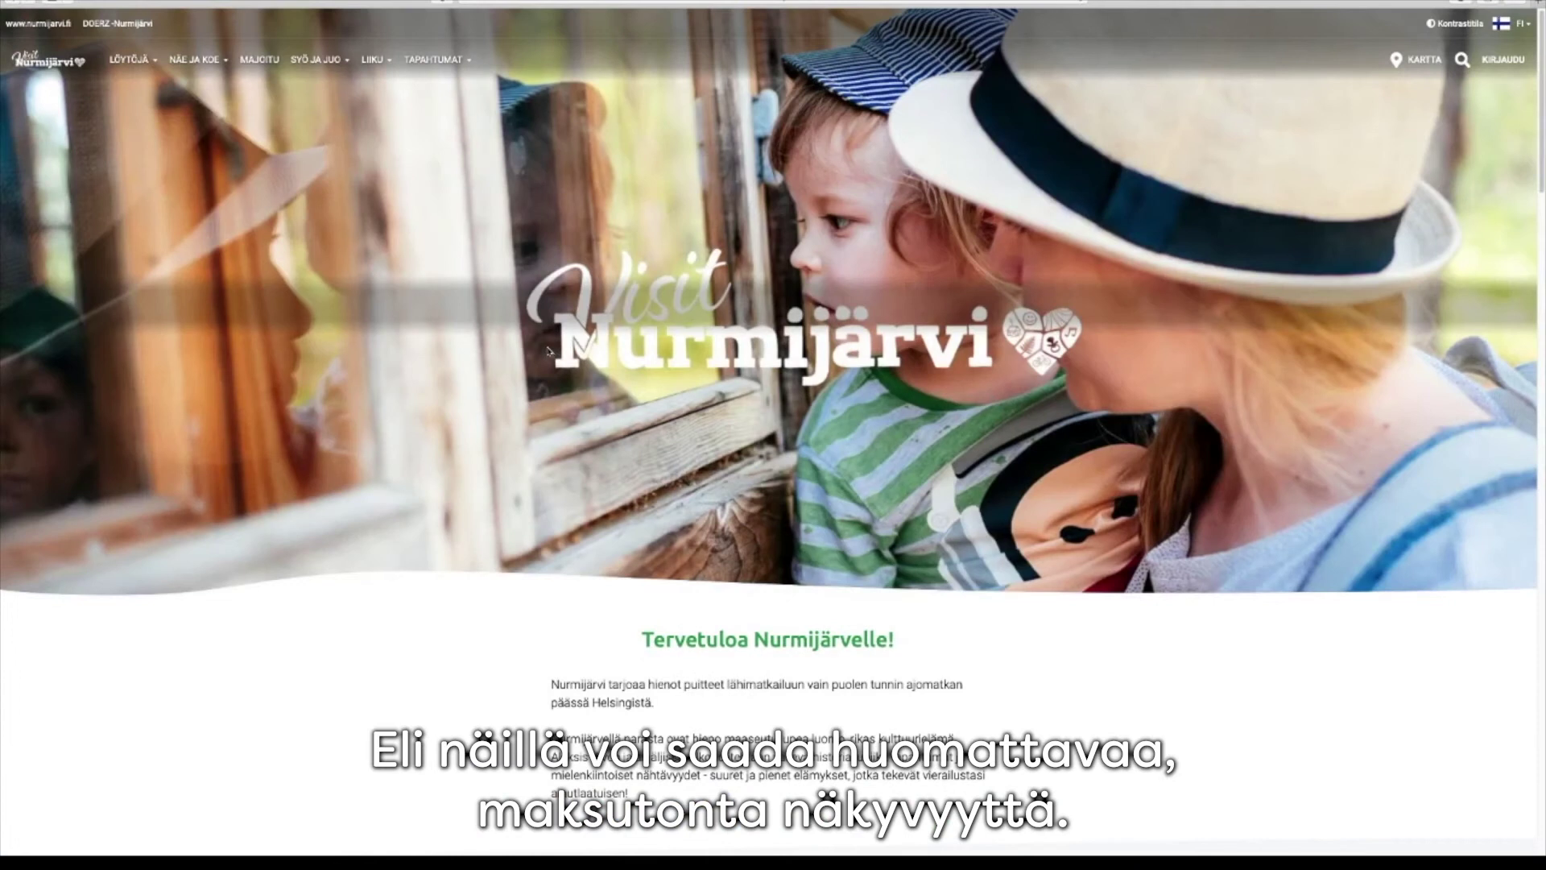
click(314, 60)
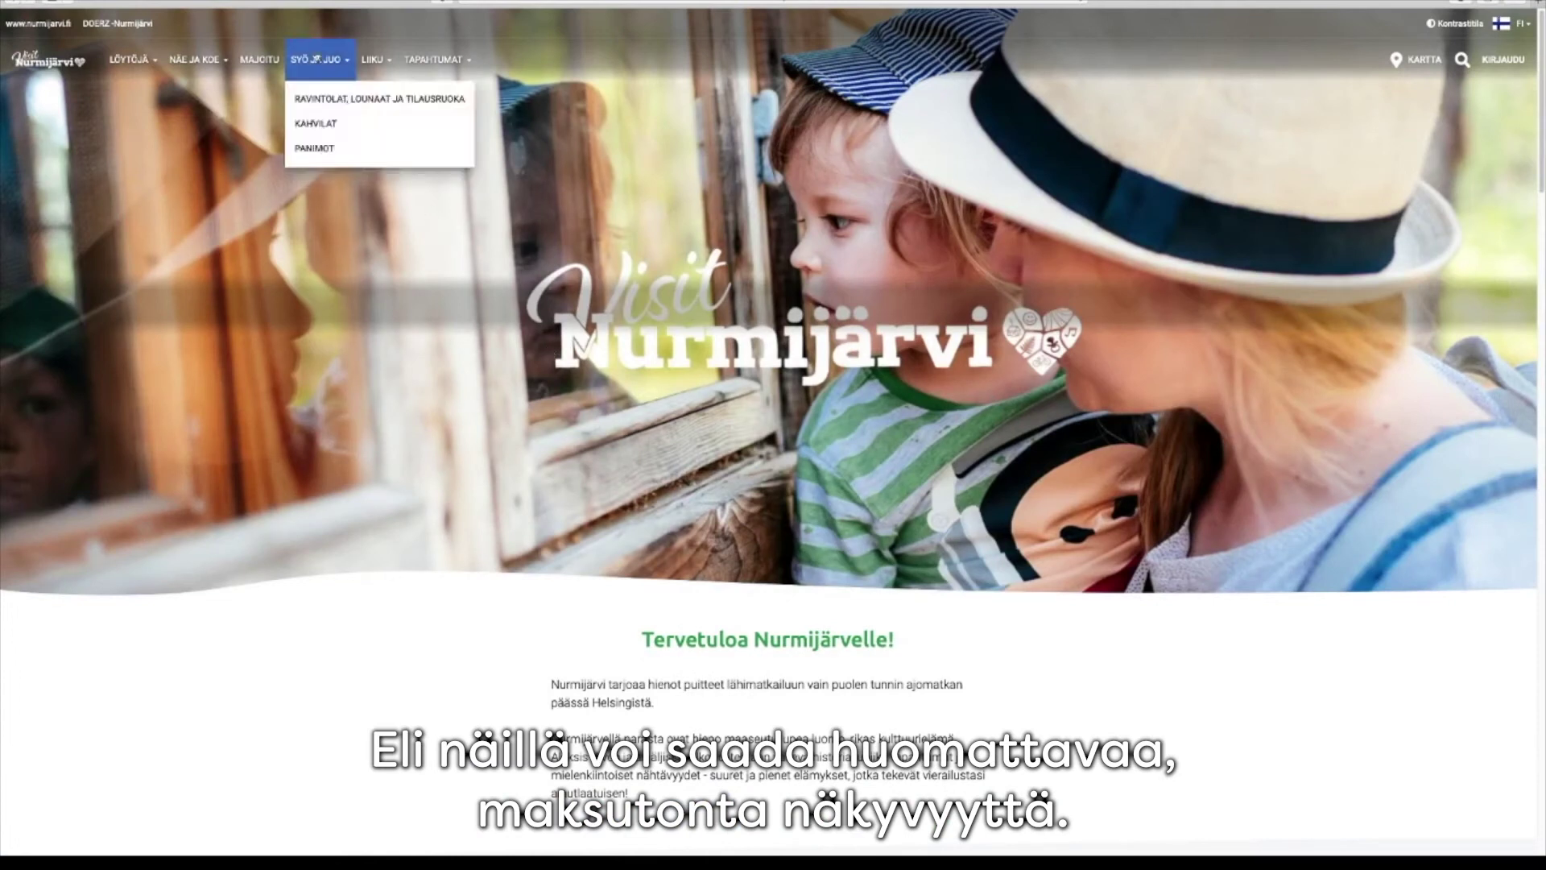
click(328, 110)
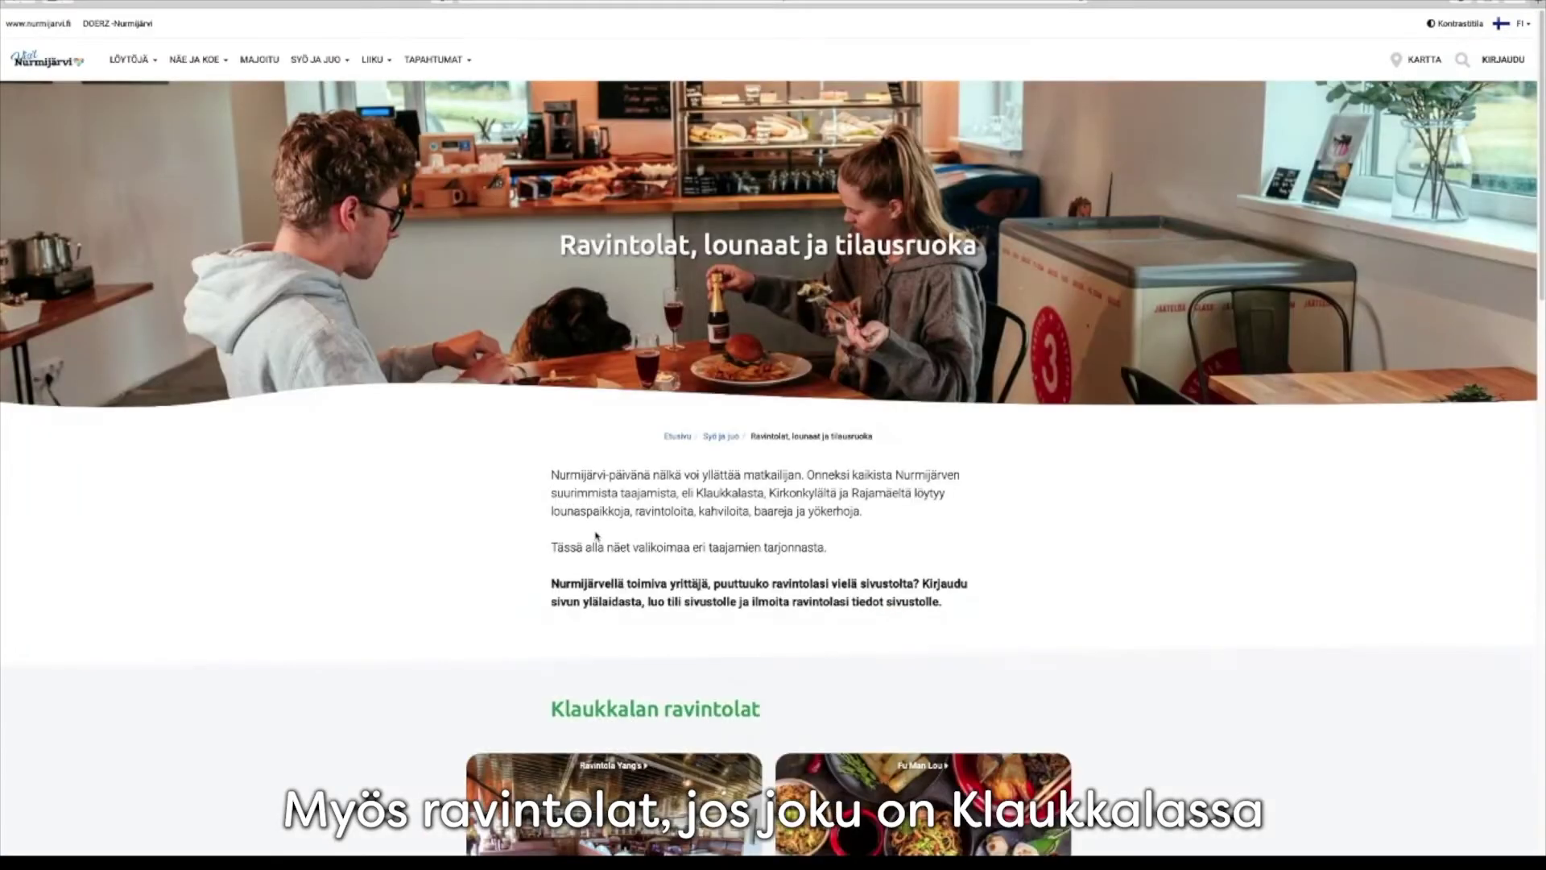
scroll(528, 564, down, 5)
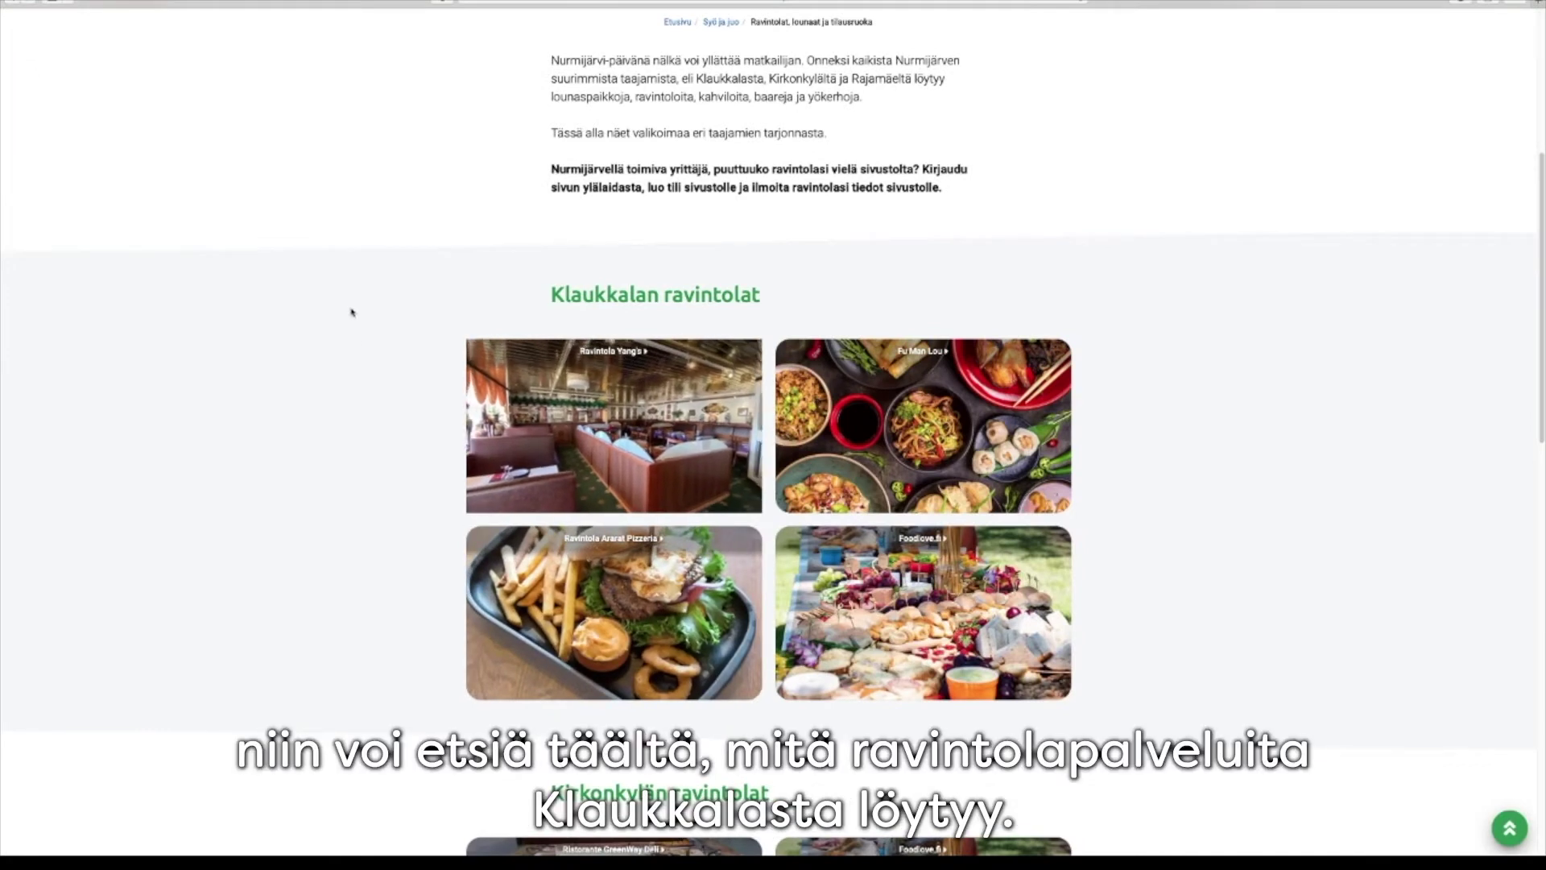
scroll(129, 236, up, 3)
scroll(172, 296, up, 3)
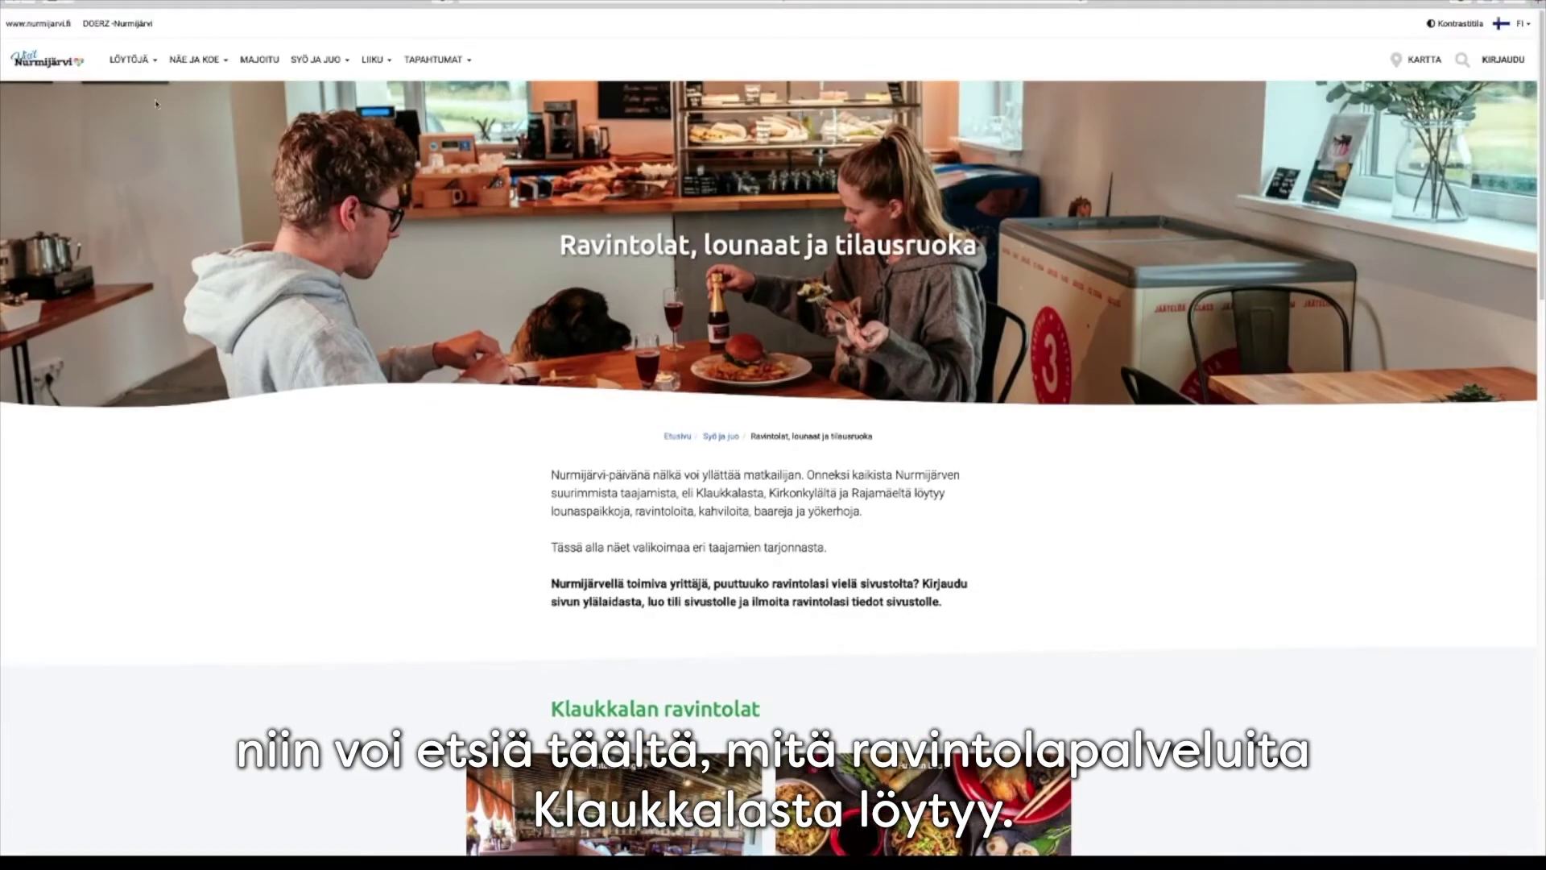
click(48, 60)
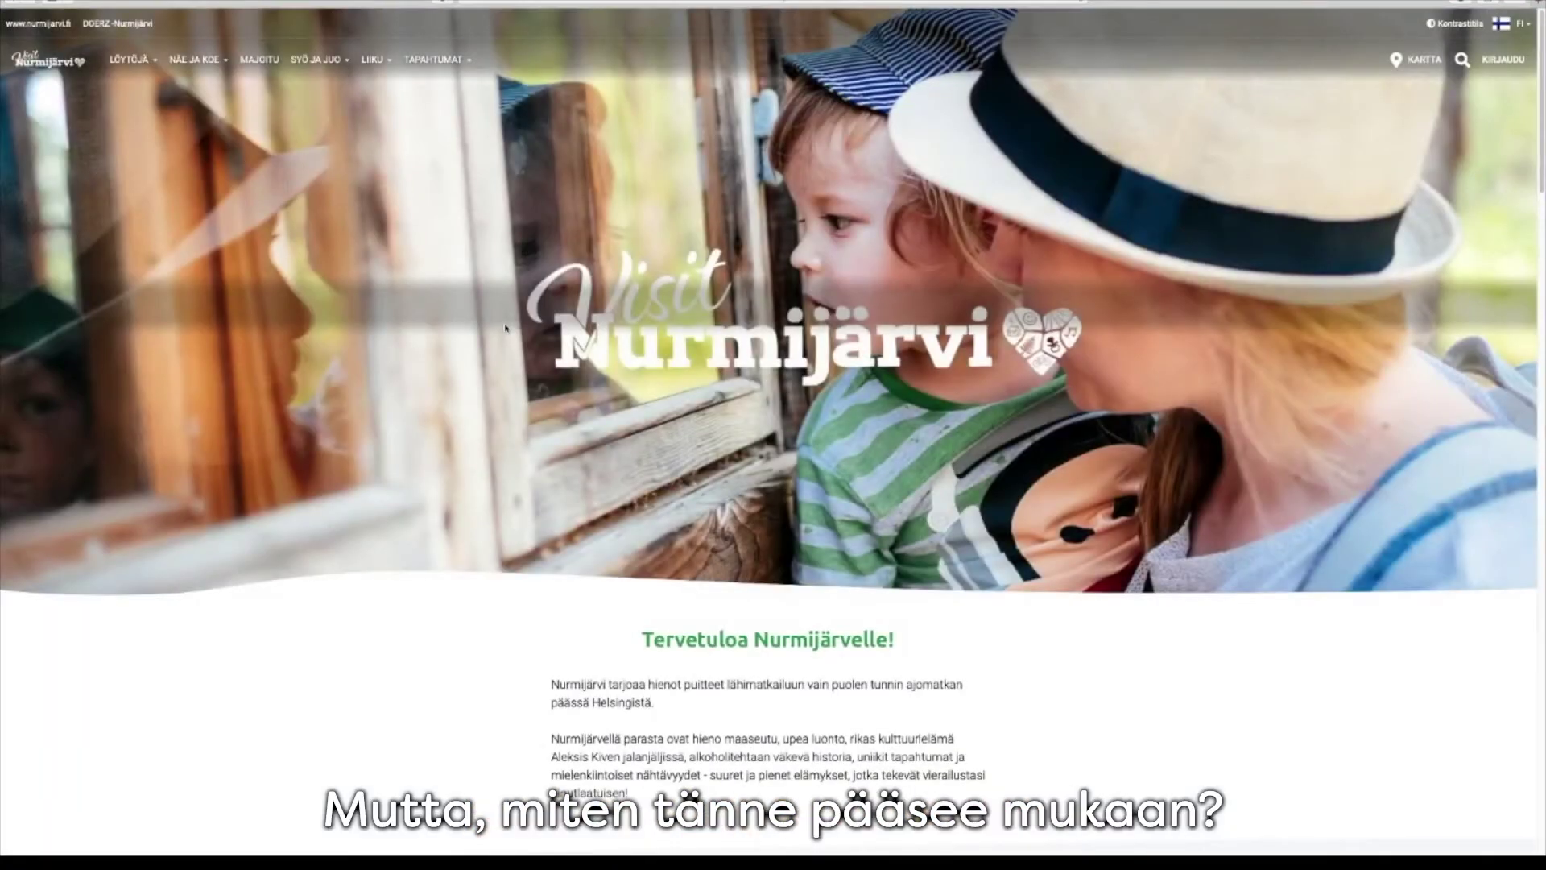
Glance at the Luo tili form, then sign in with the saved login to reach Omat sivut
click(1502, 61)
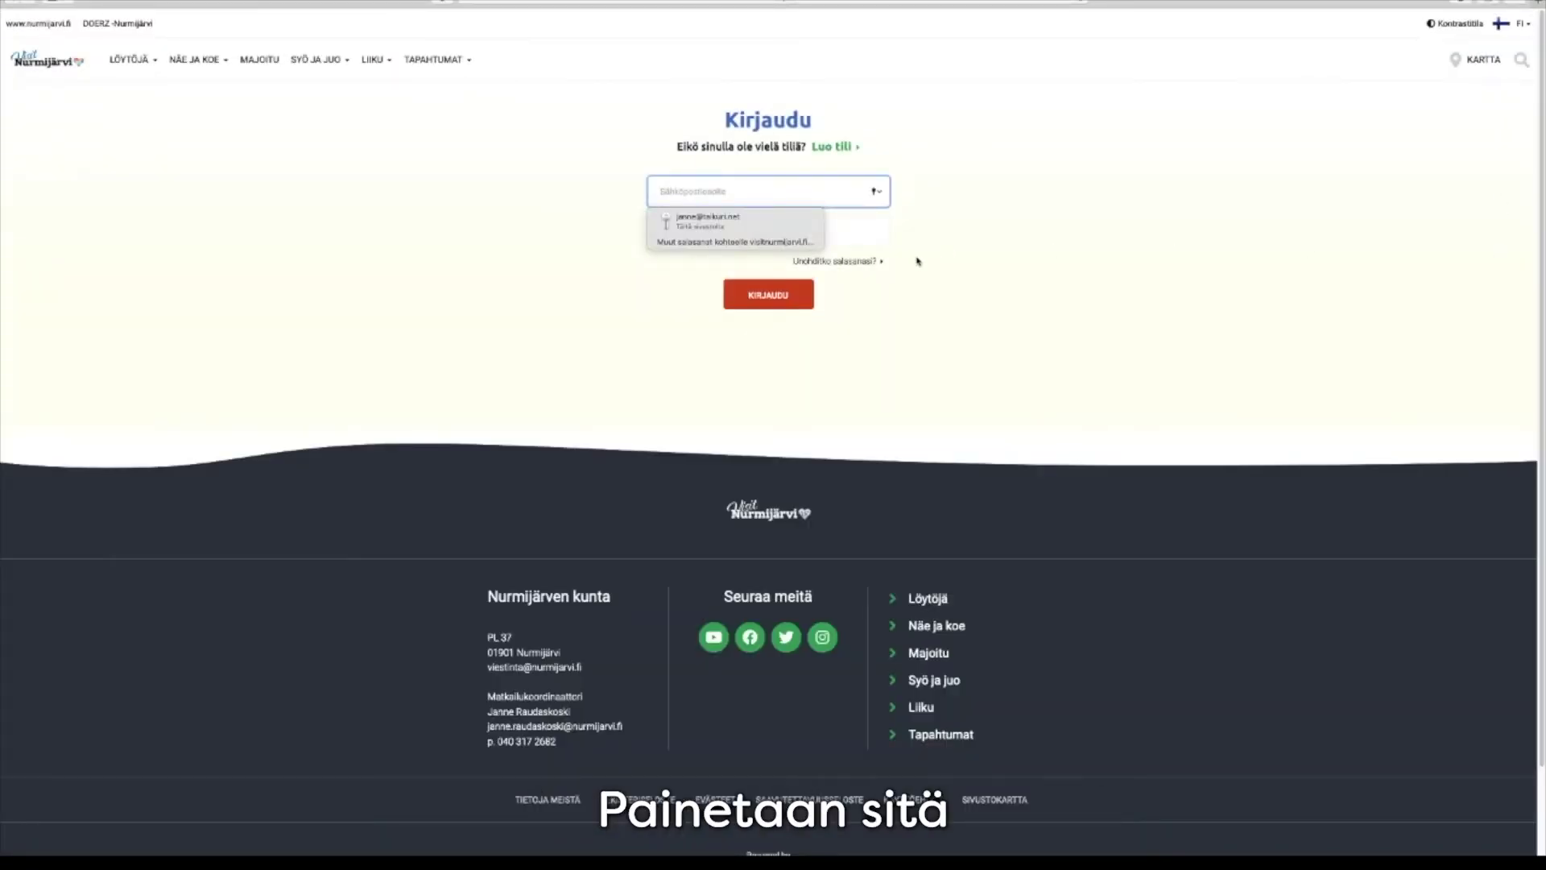
click(840, 149)
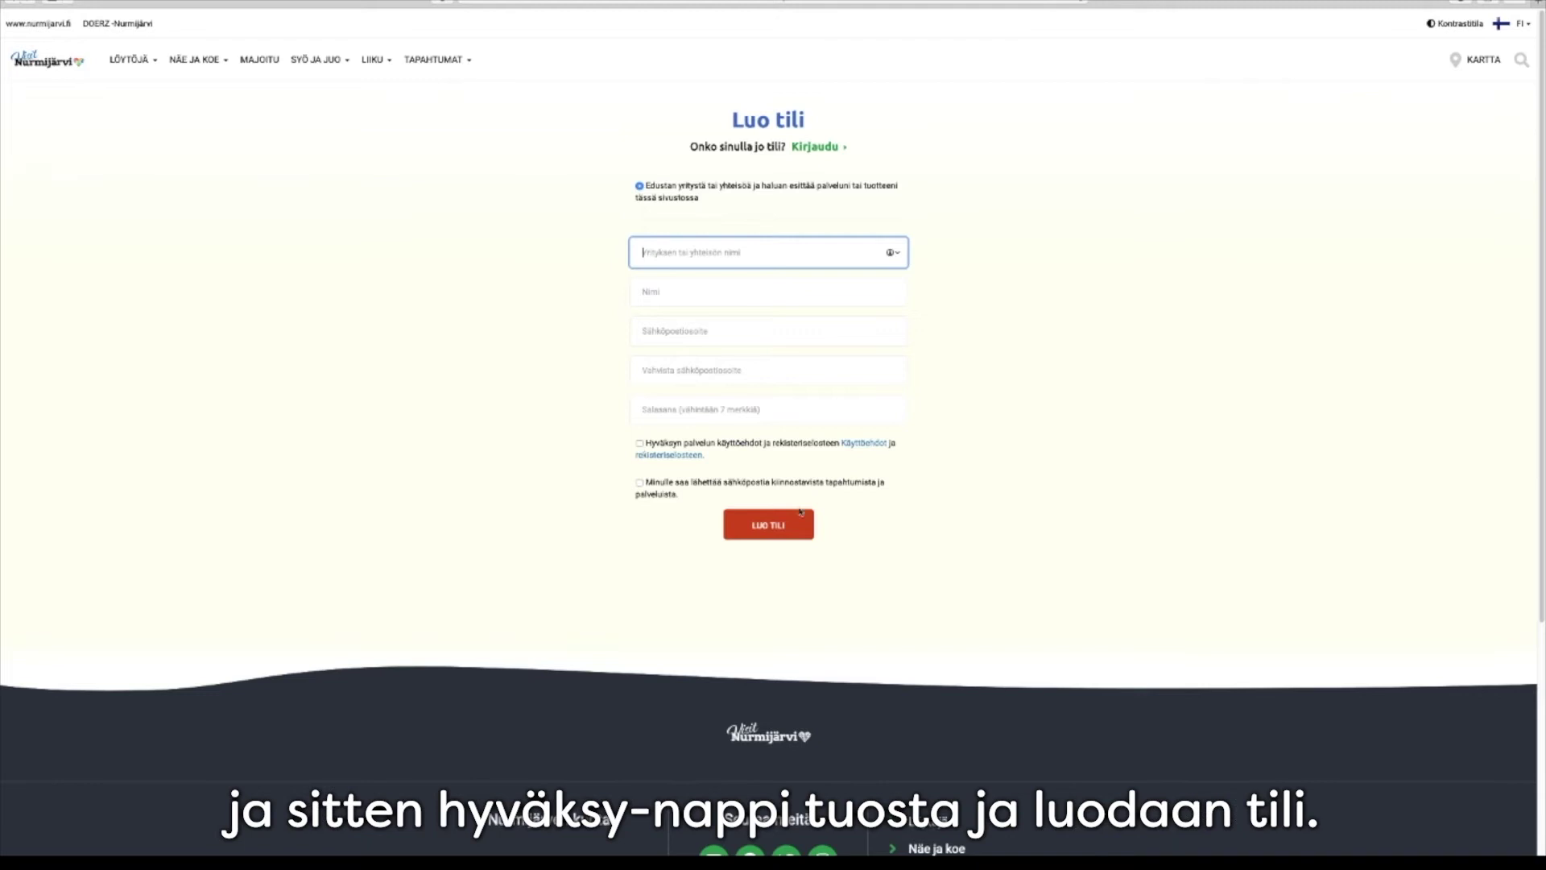
click(829, 148)
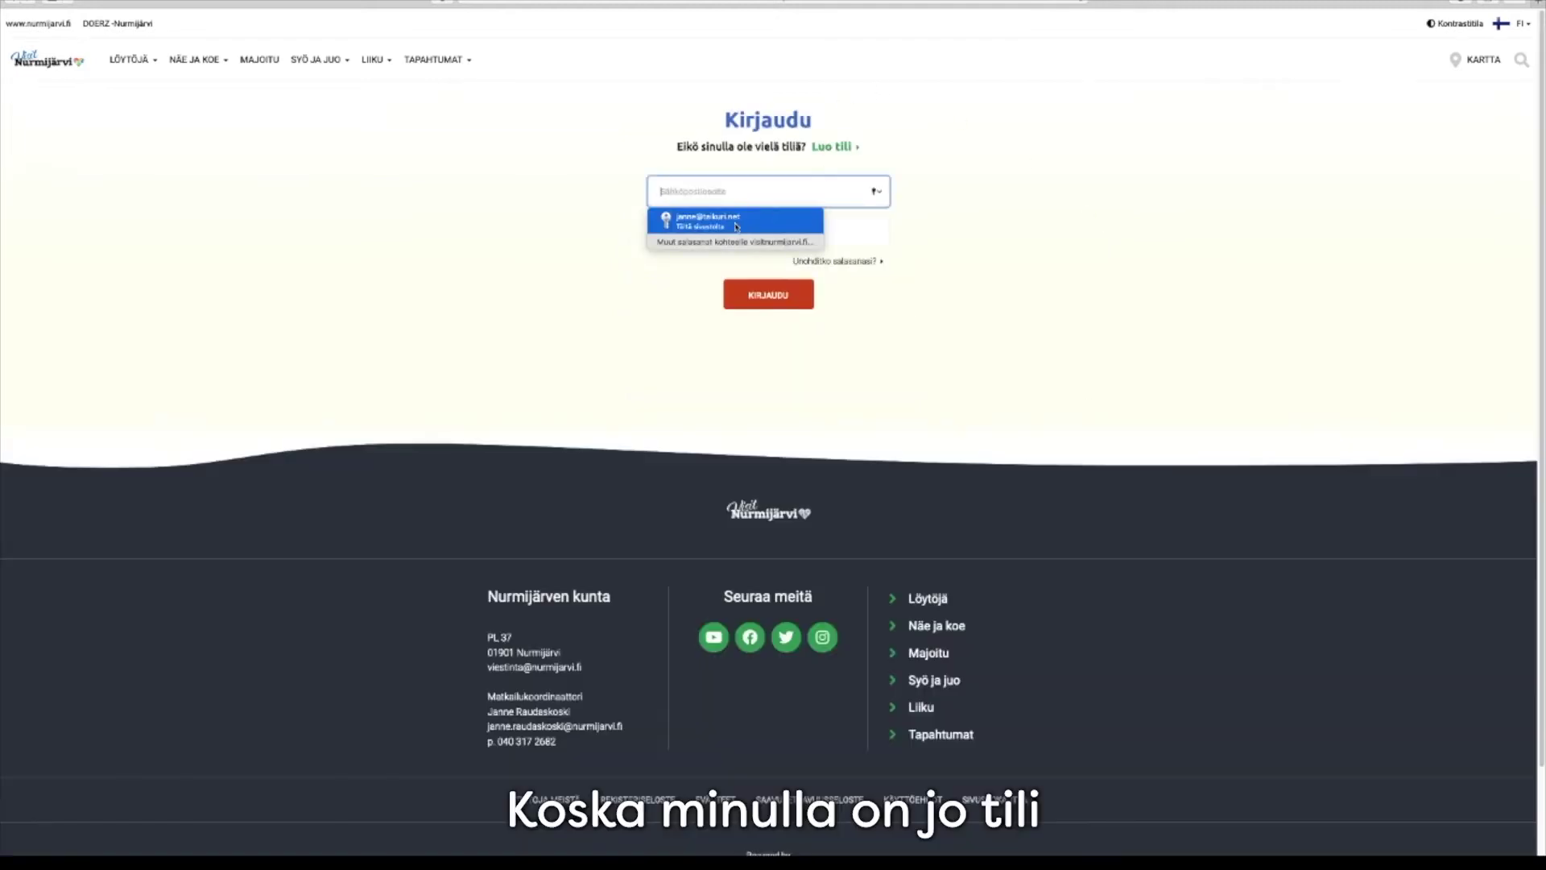
click(736, 223)
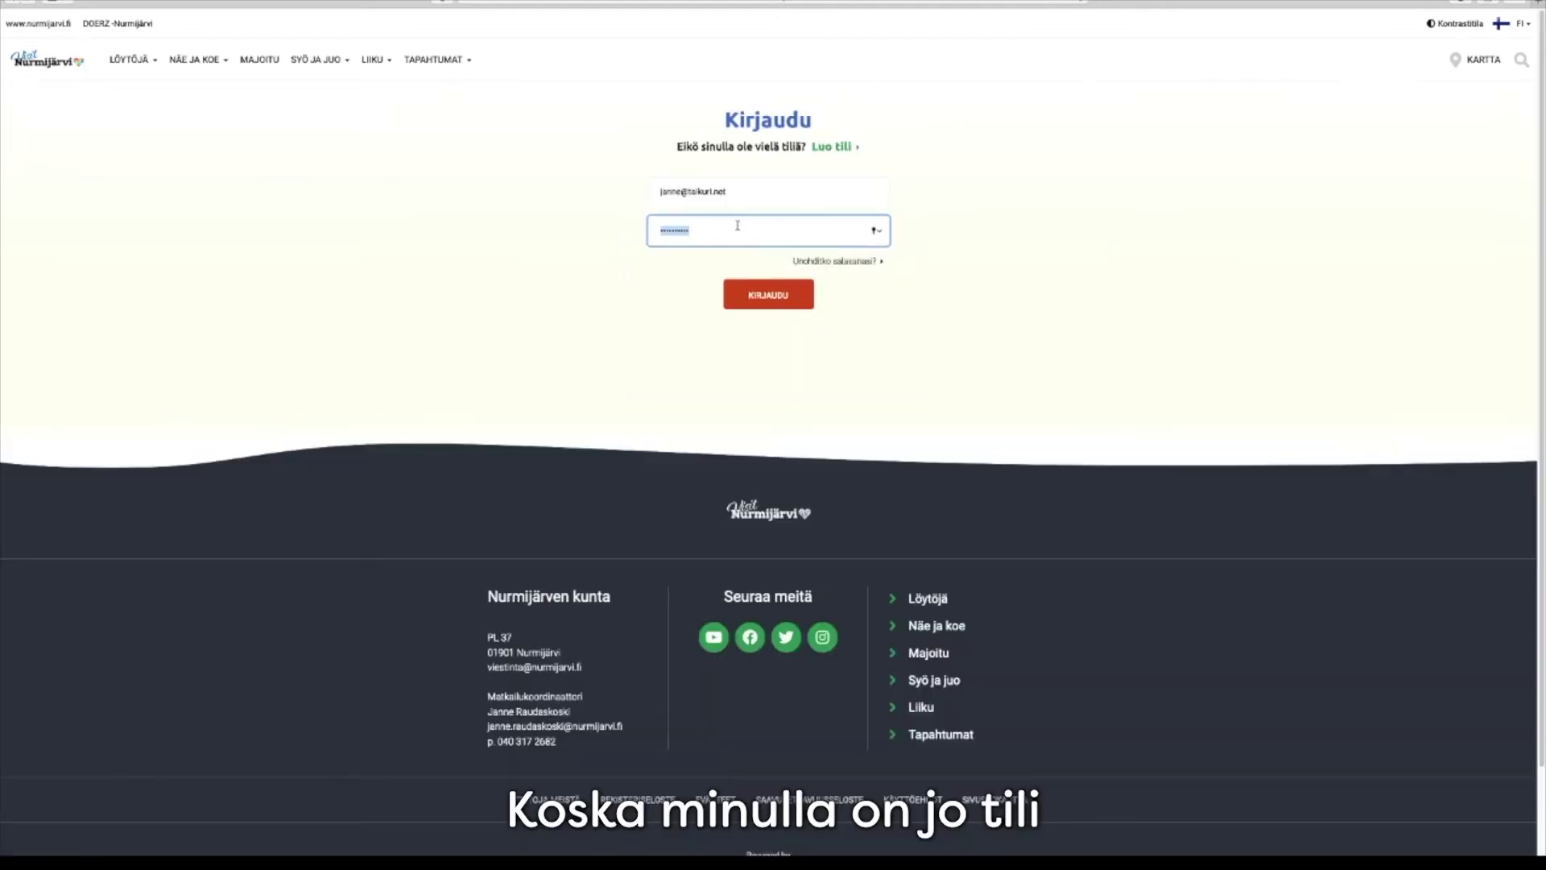
click(755, 298)
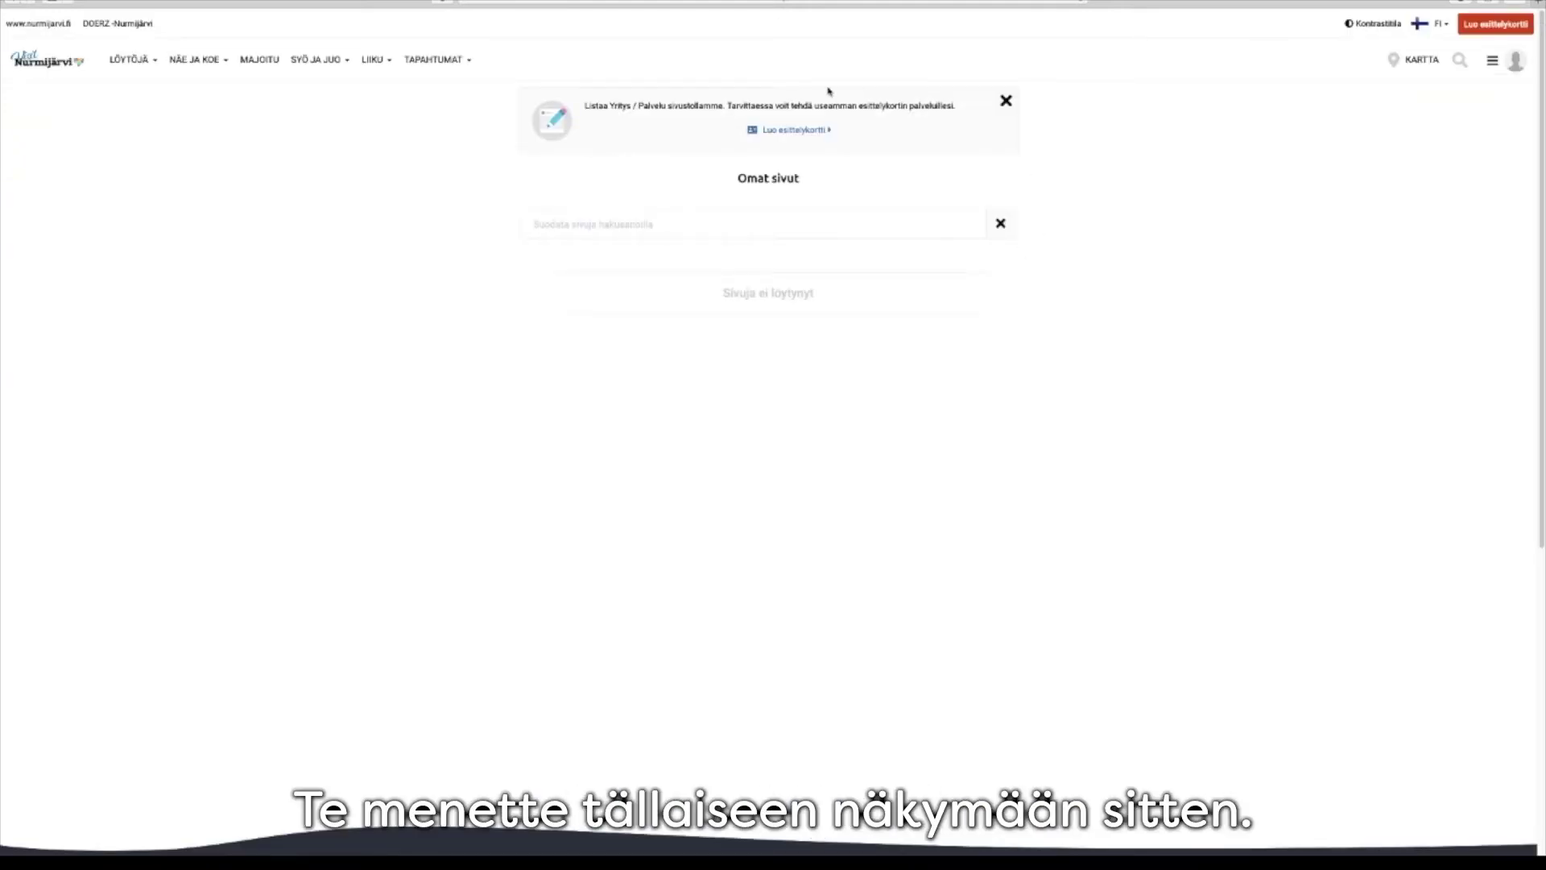
Start a new intro card titled 'Jannen antiikki' and defer the short description
click(805, 137)
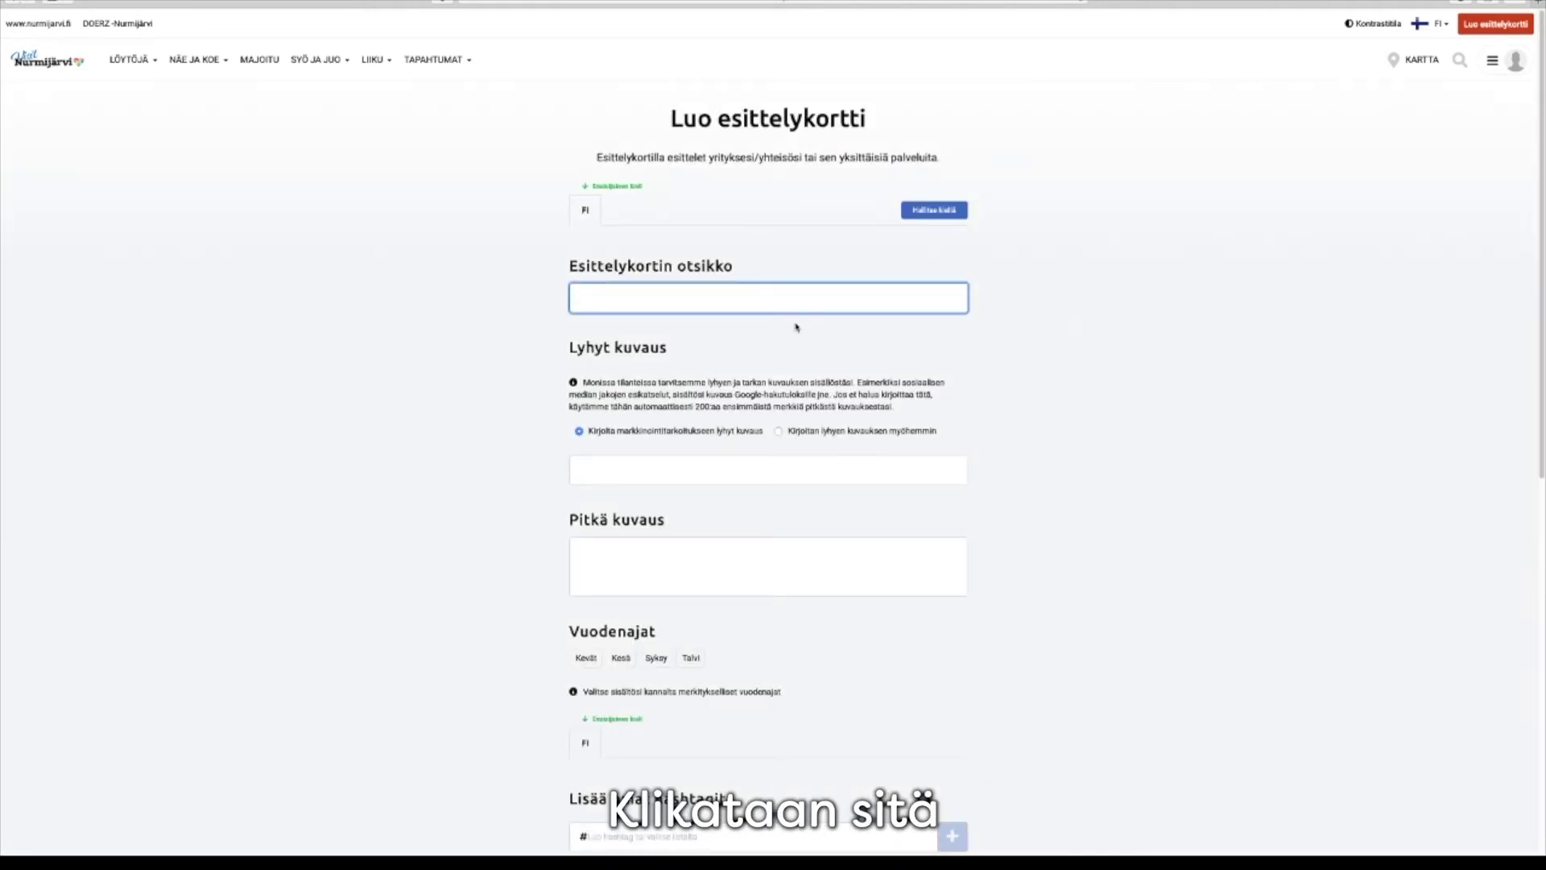
text(Jannen)
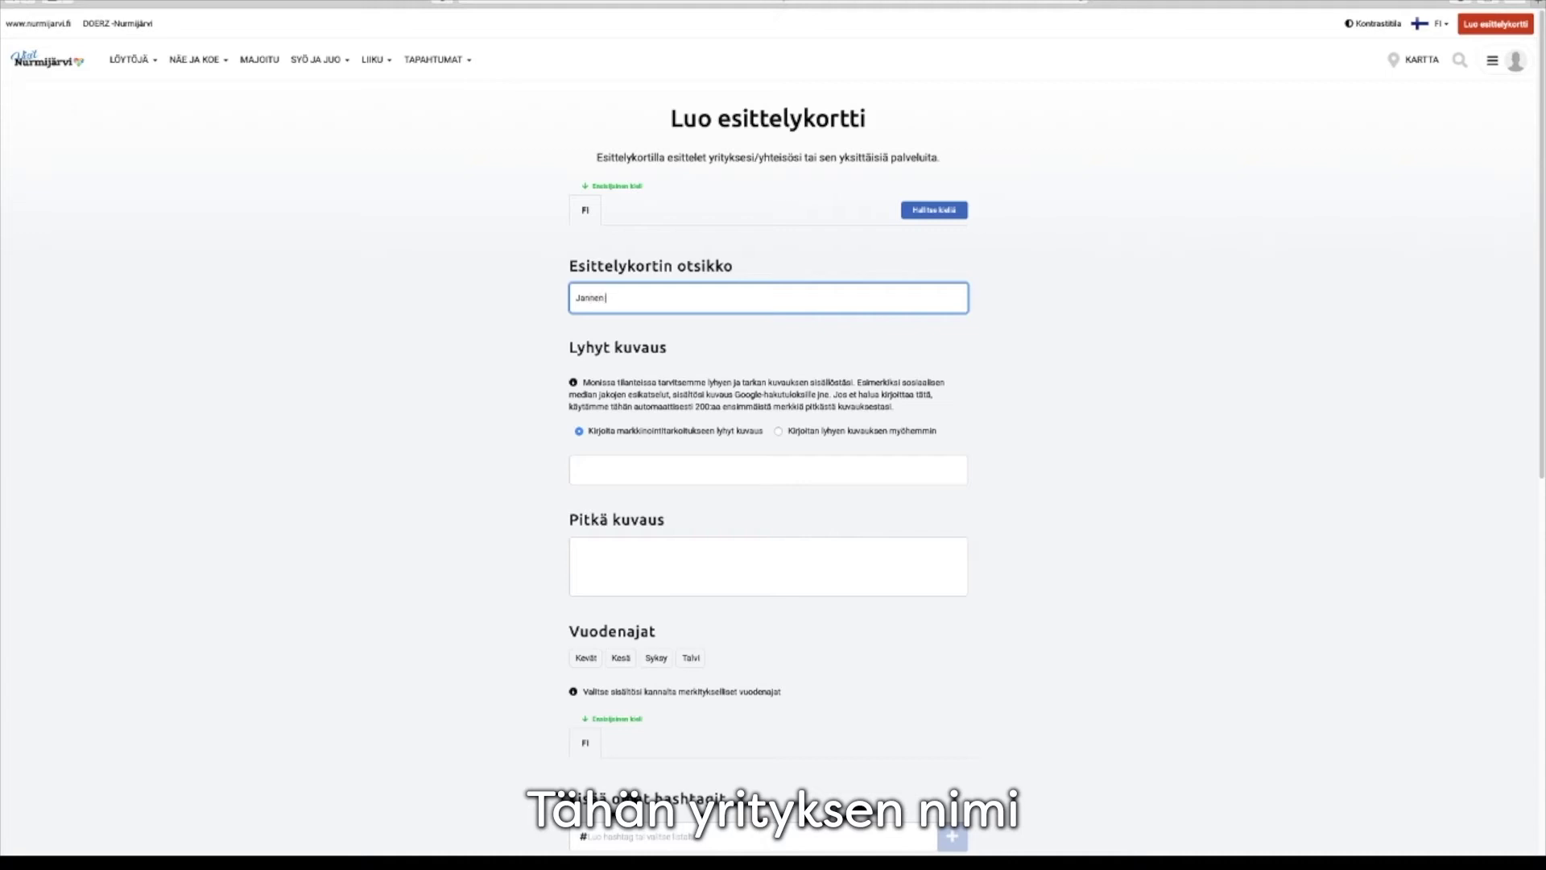
text( antiikki)
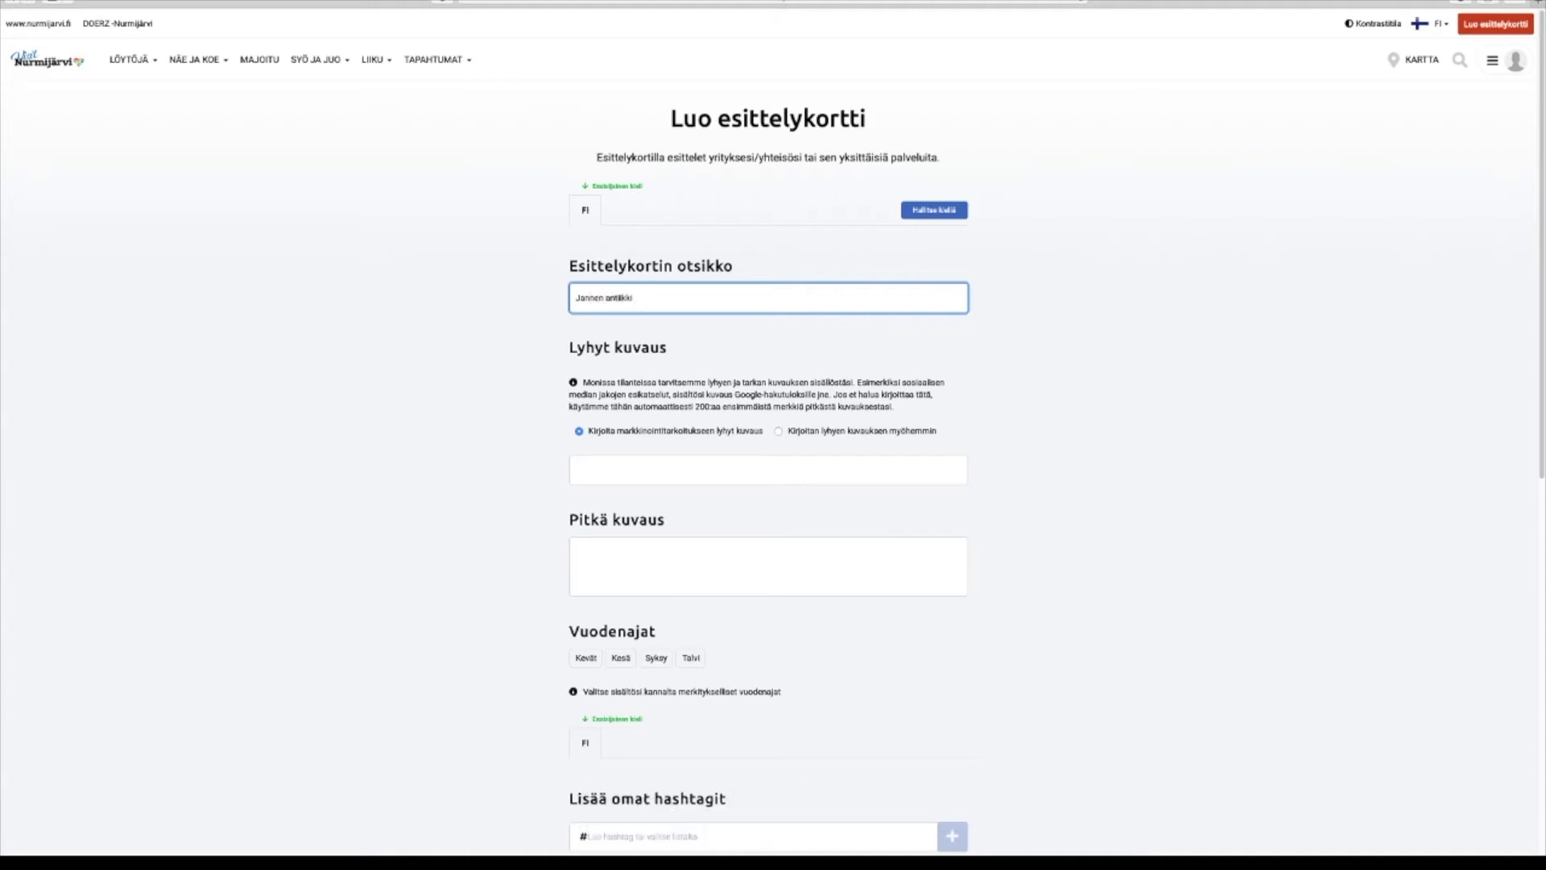
click(593, 463)
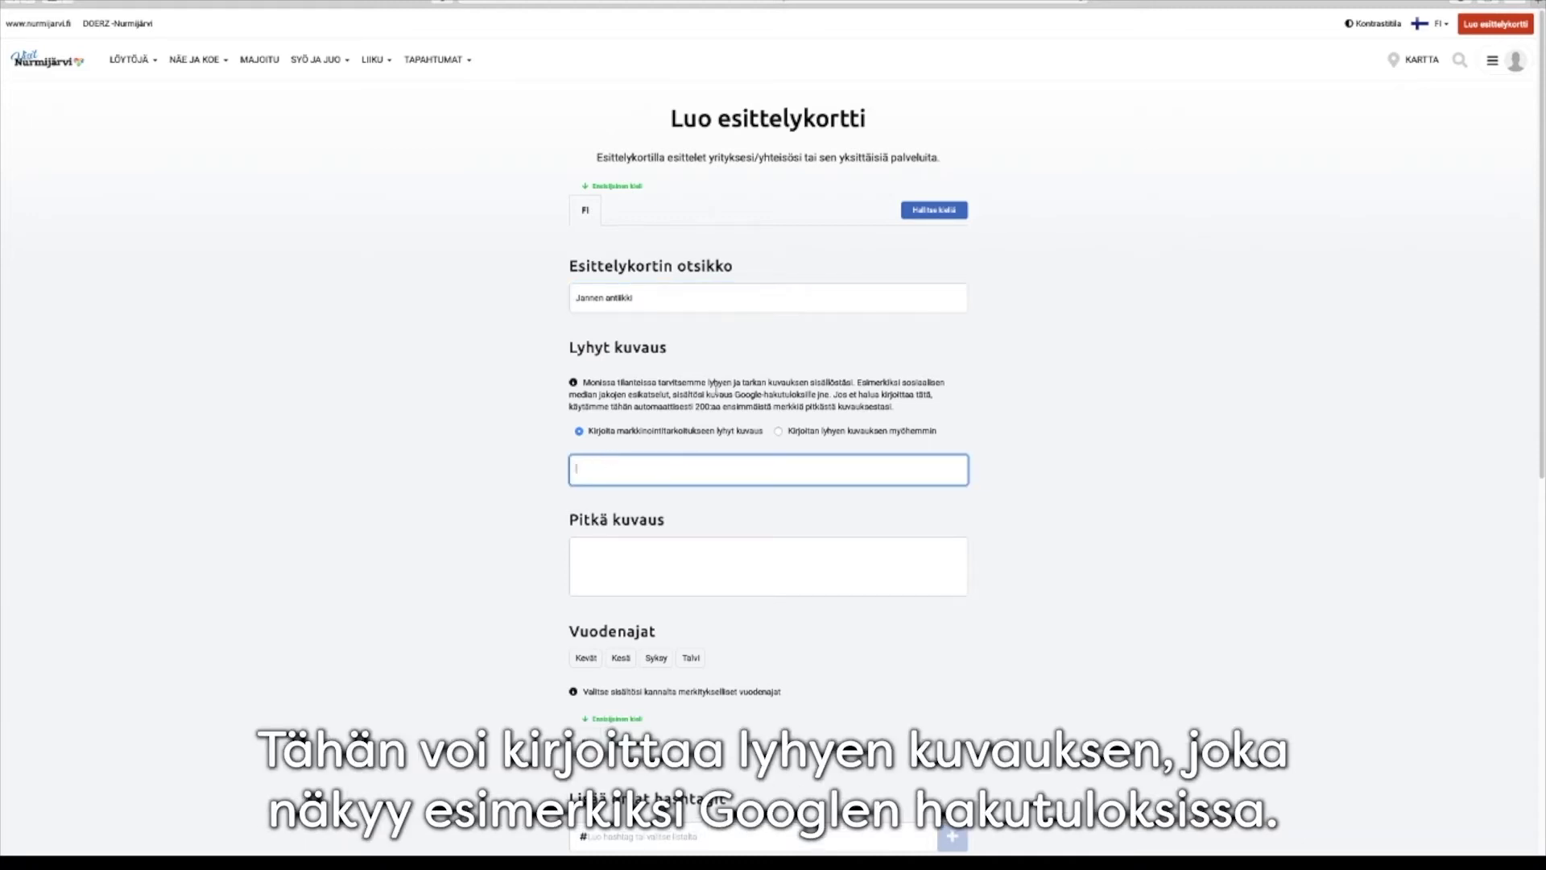
click(778, 433)
Fill the Pitkä kuvaus field with three paragraphs of placeholder text
click(586, 516)
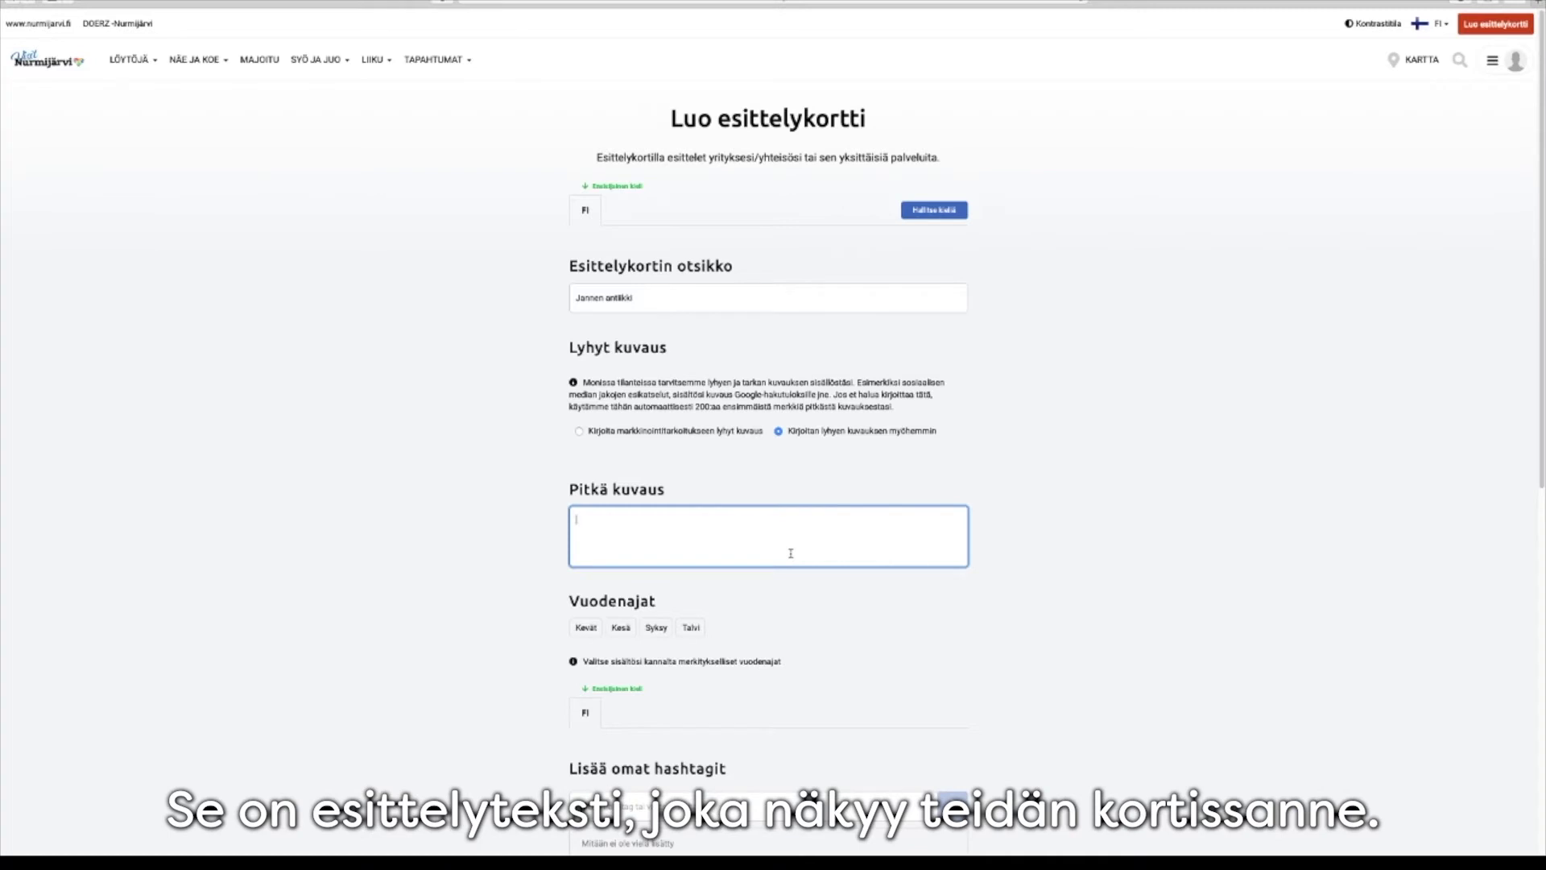
text(Fdiakjfhäöadjkh'öaldkt'hkatjh'1dakt'jkdat'hka'dh)
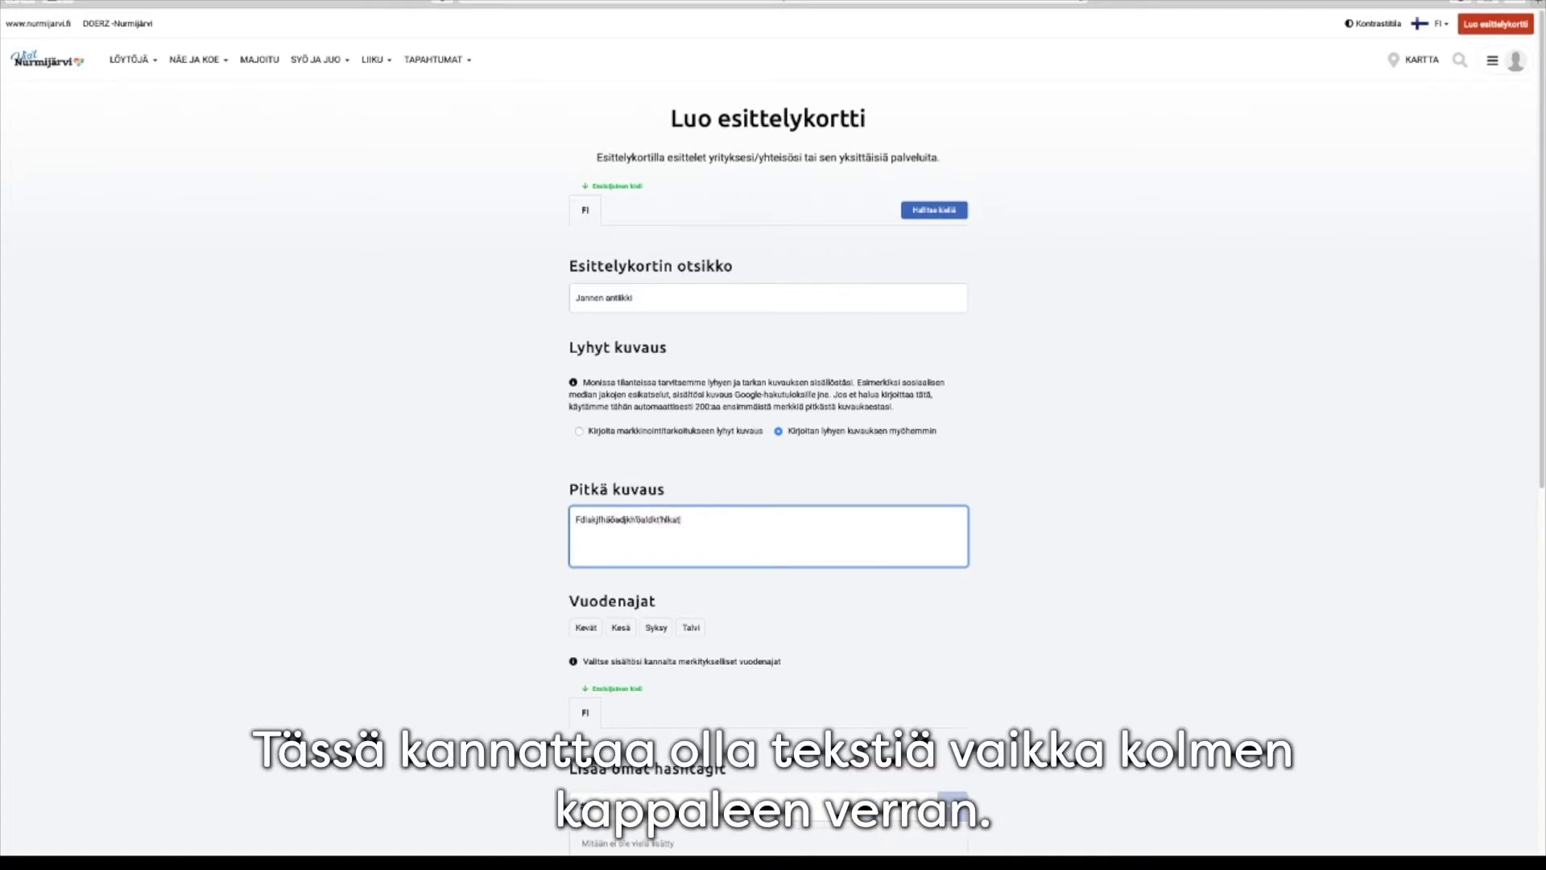
key(Return)
key(Return)
text(adohk'aädkfhö'lämblmgmnbkgbkbgkmjhbgj)
key(Return)
key(Return)
text(dogkspodvjoidfjvidjvidjhvihdvuhdvuhduvh)
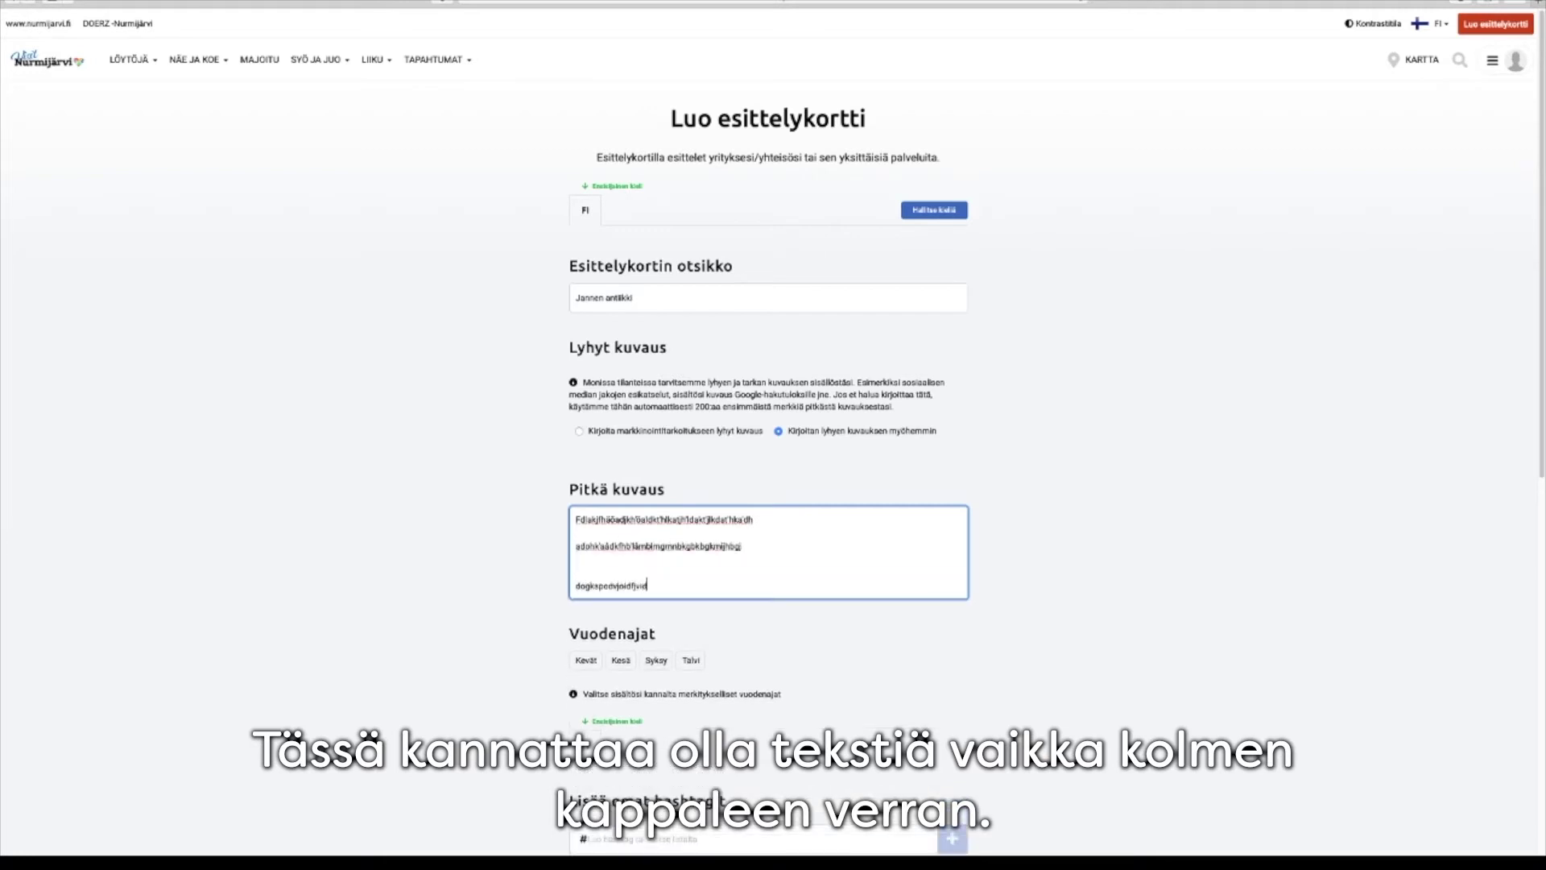
Mark the service as open in all four seasons: Kevät, Kesä, Syksy and Talvi
click(586, 660)
click(621, 661)
click(657, 661)
click(693, 661)
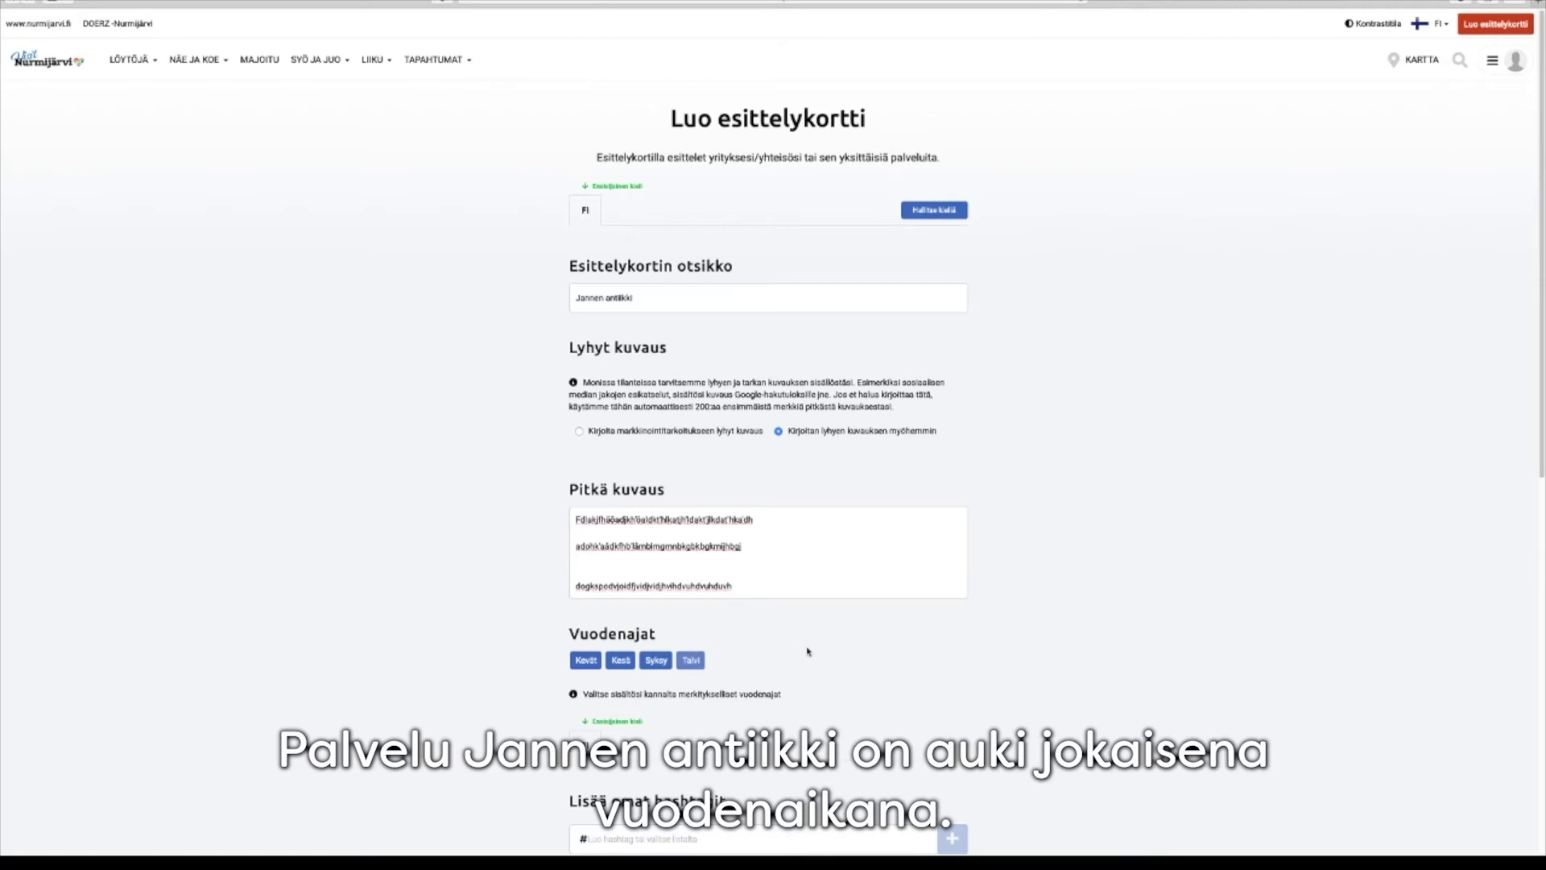
scroll(805, 645, down, 3)
Add the hashtags #antiikki and #nurmijarvi, then continue to opening hours
click(645, 603)
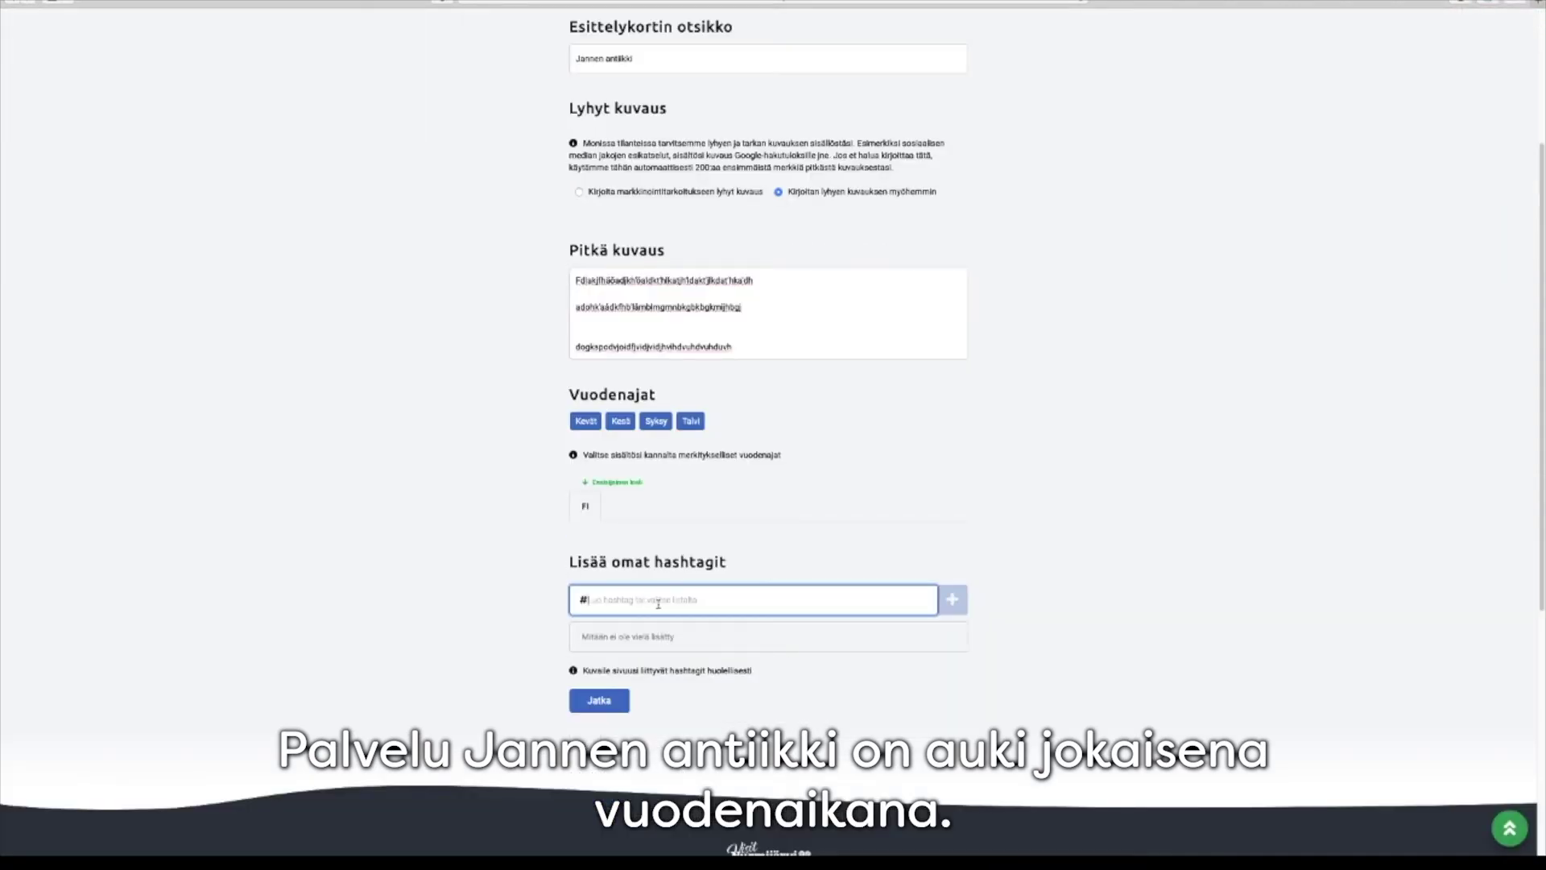
text(antik)
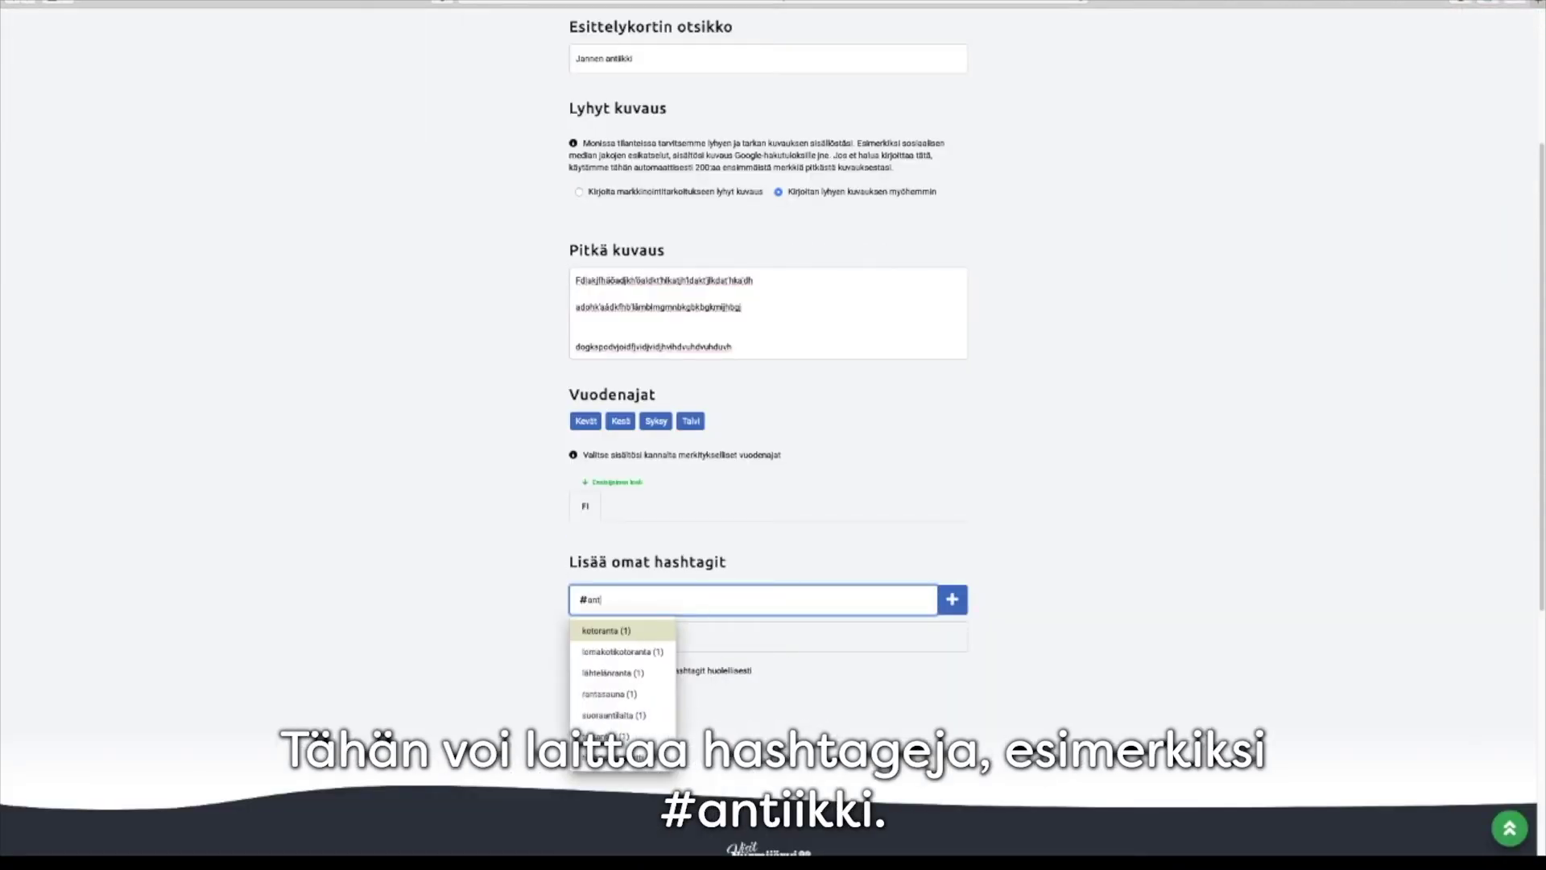
key(Return)
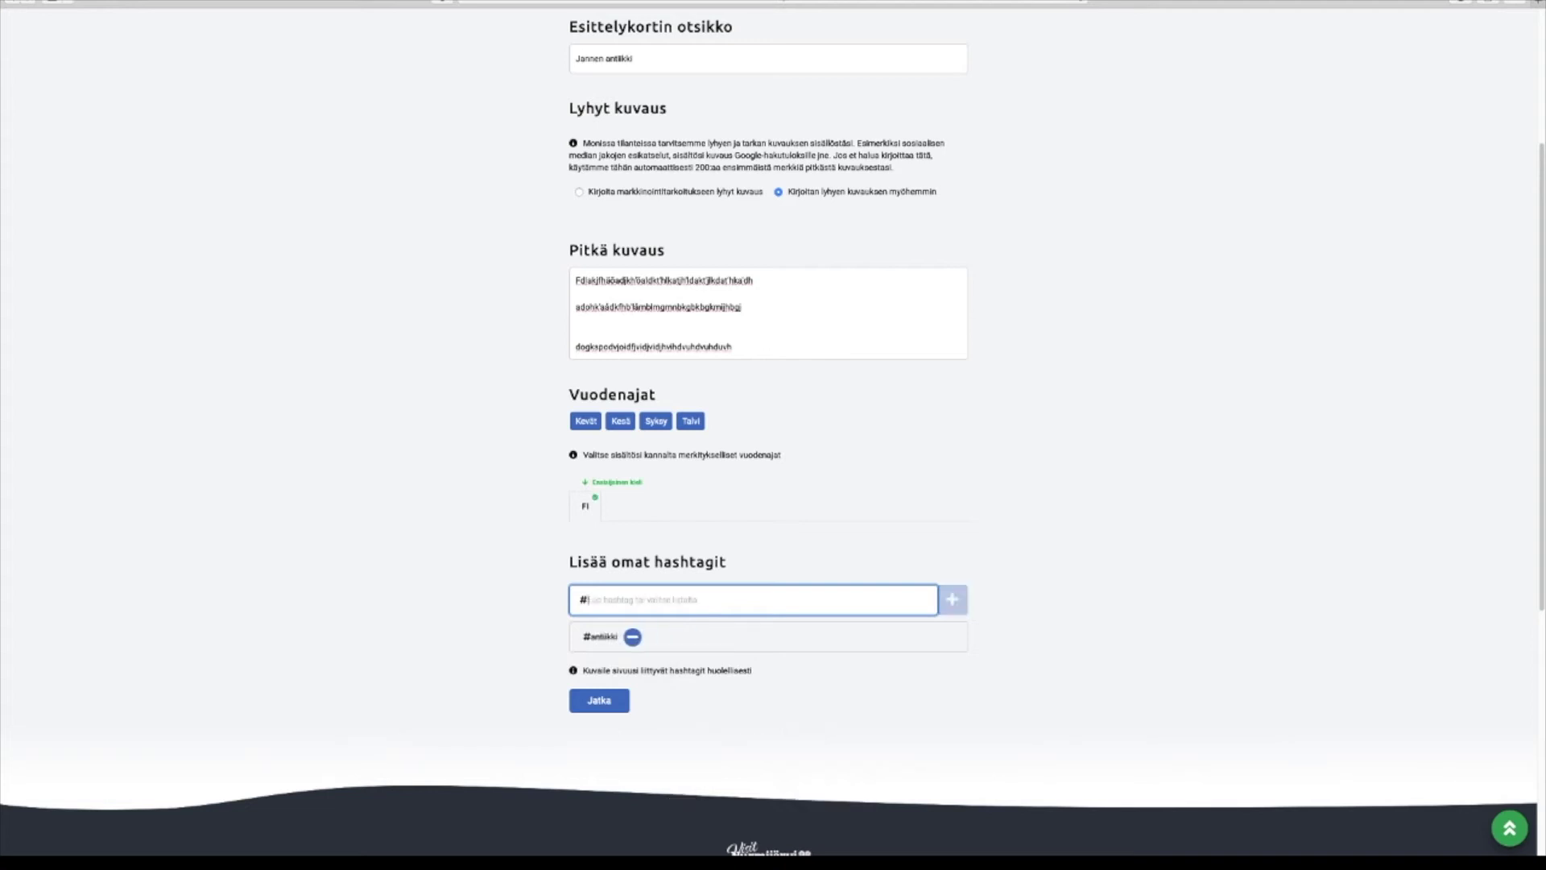
text(nurmi)
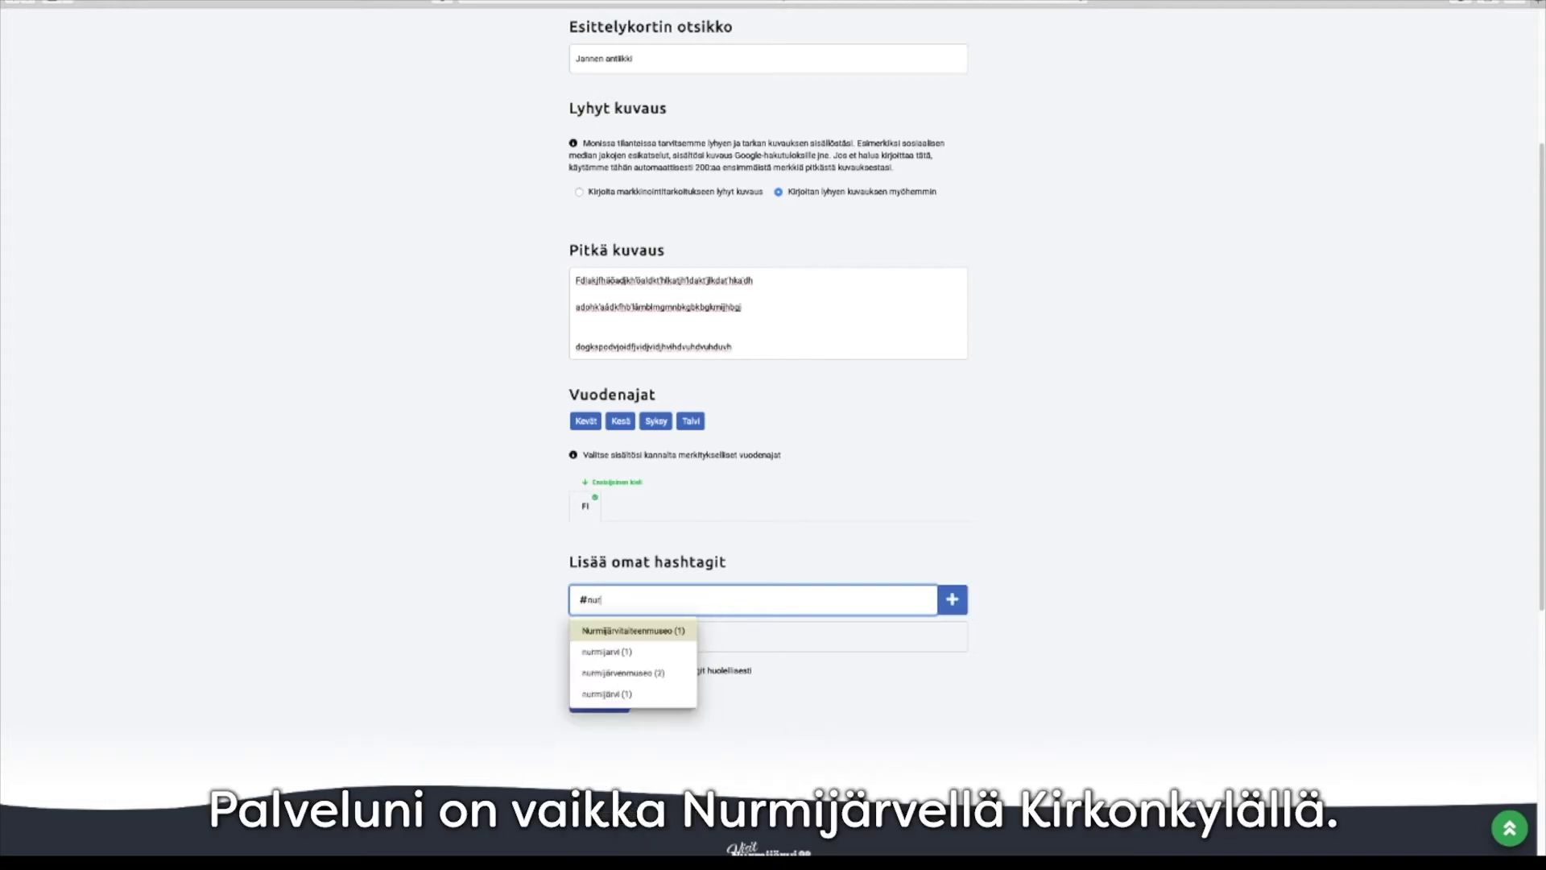
key(Down)
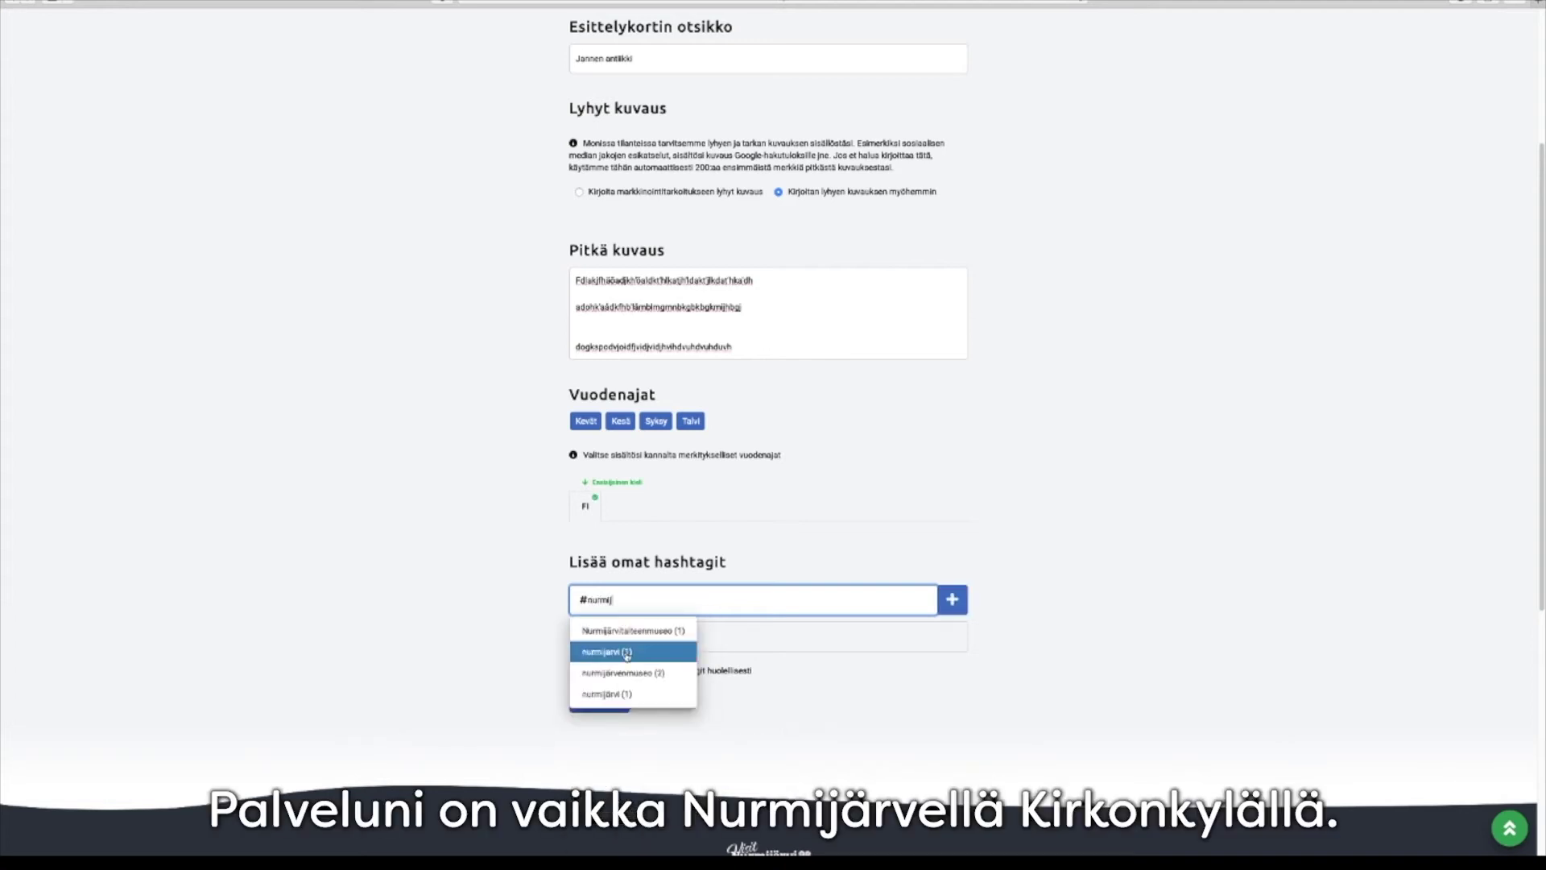
key(Return)
click(608, 738)
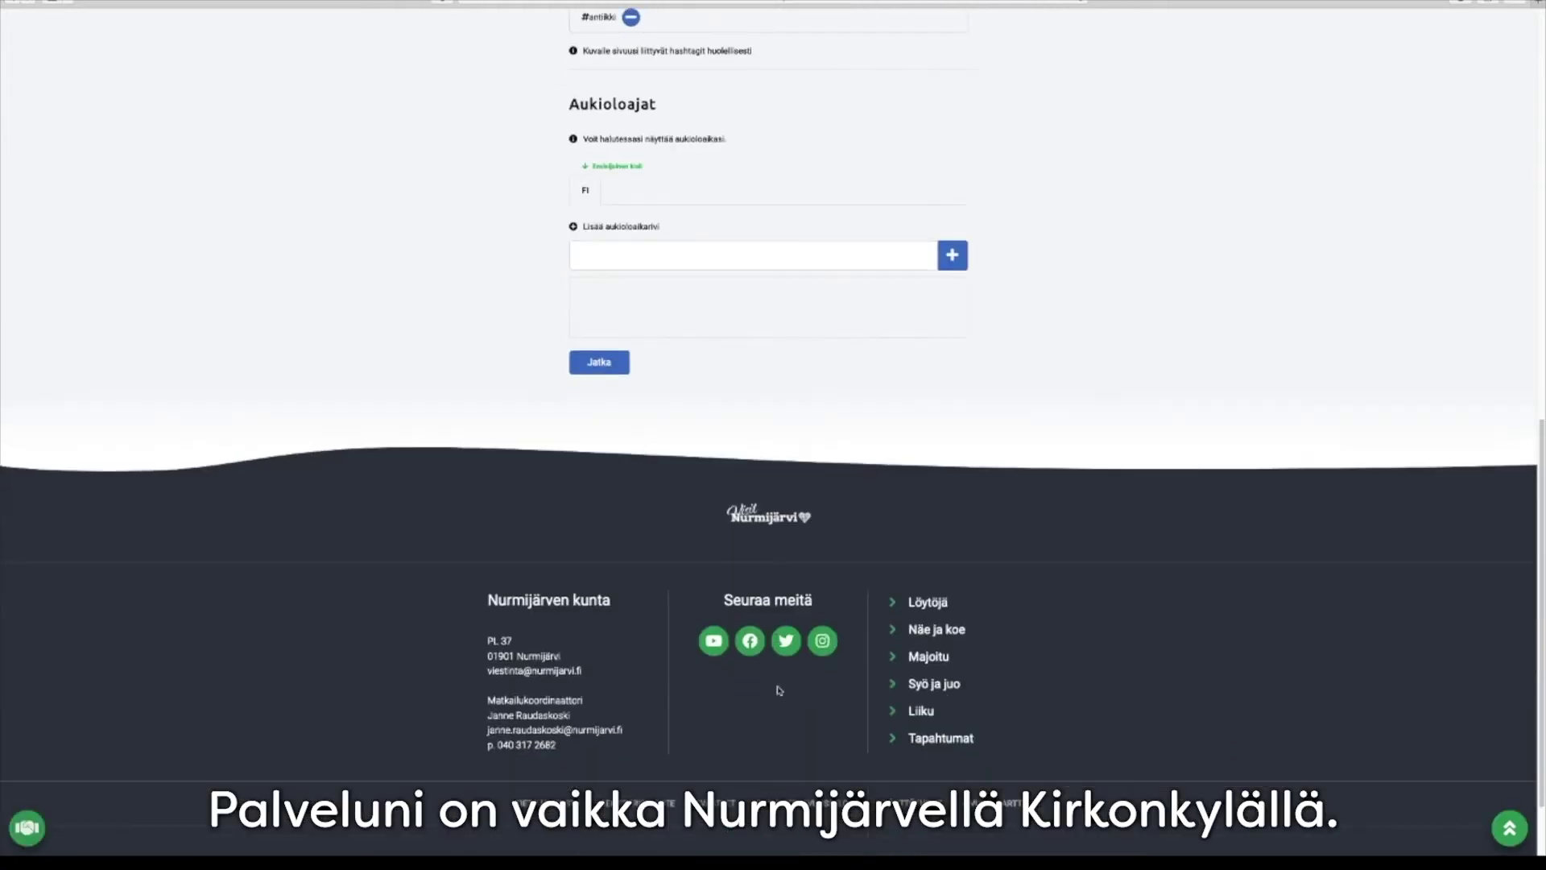
Add the opening hours 'klo 9-16' and continue to the list image step
click(704, 259)
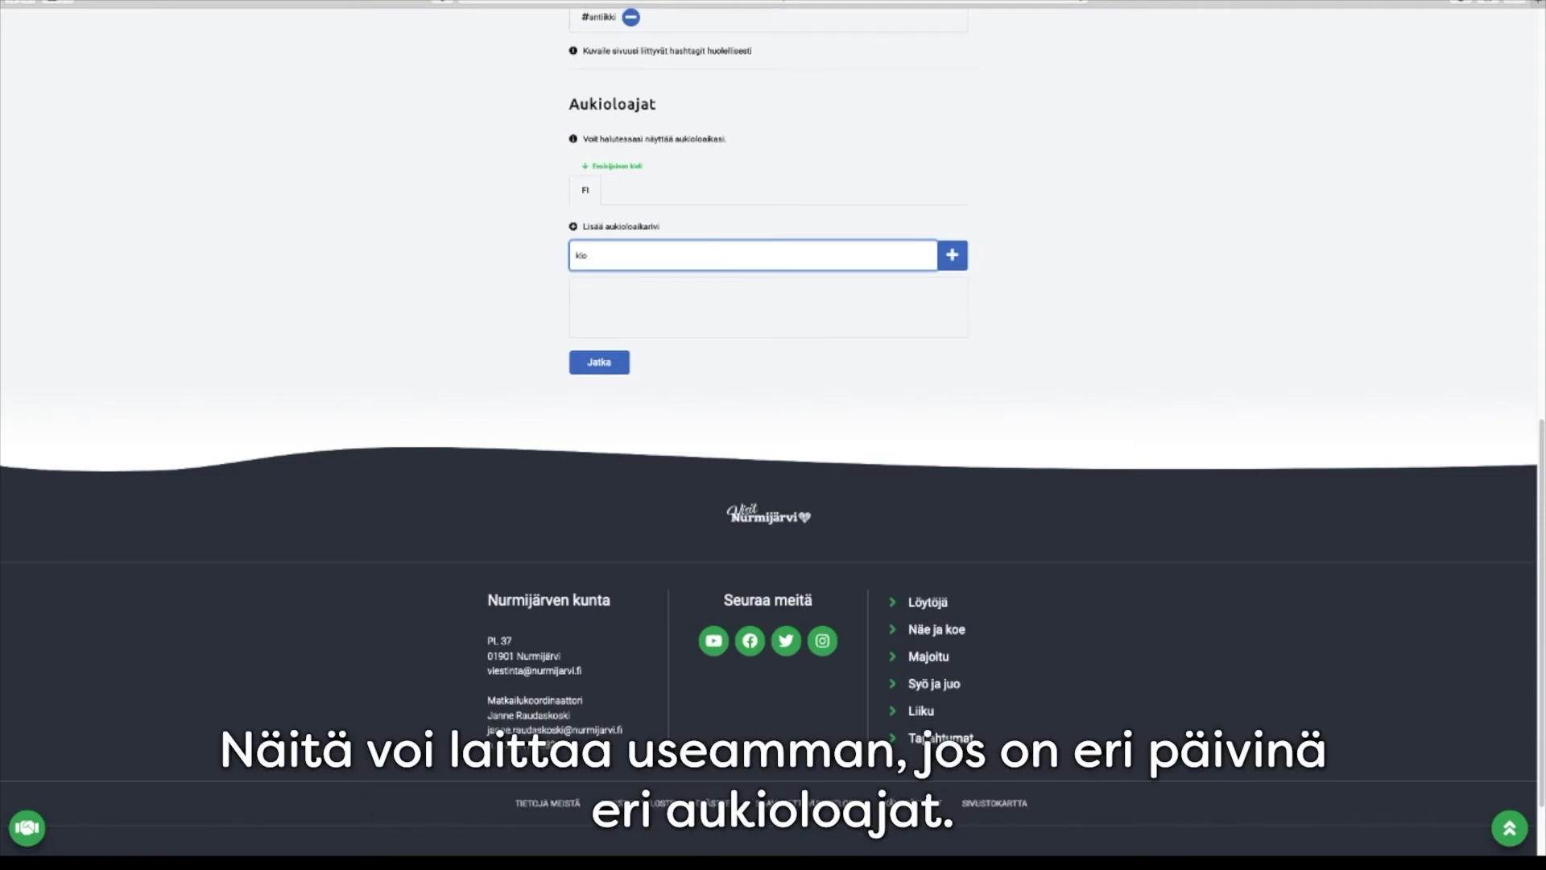
text(klo 9-16)
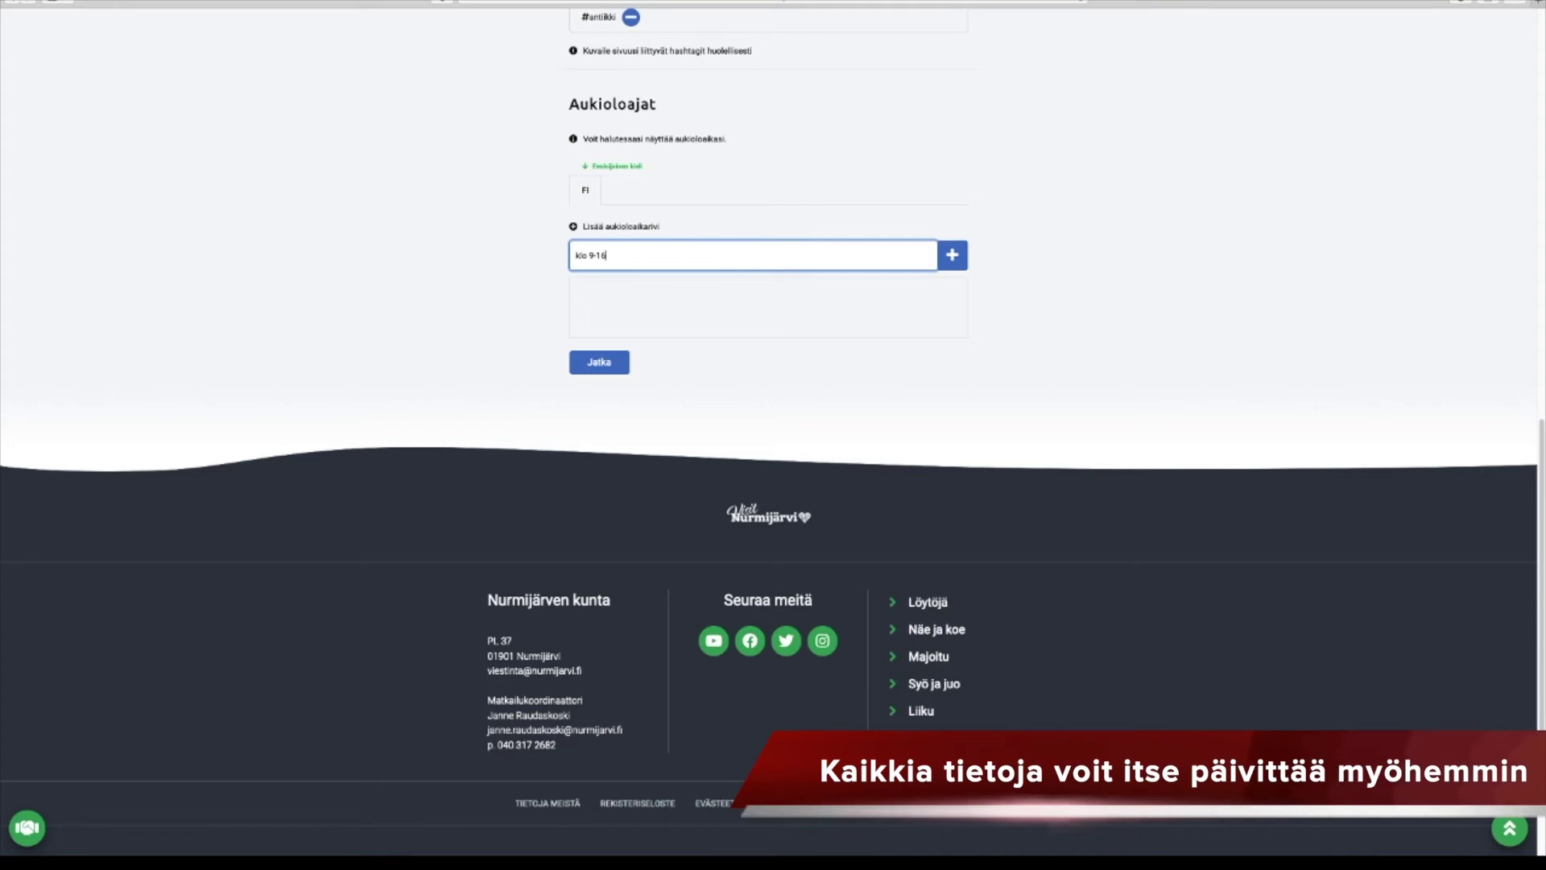
key(Return)
click(598, 366)
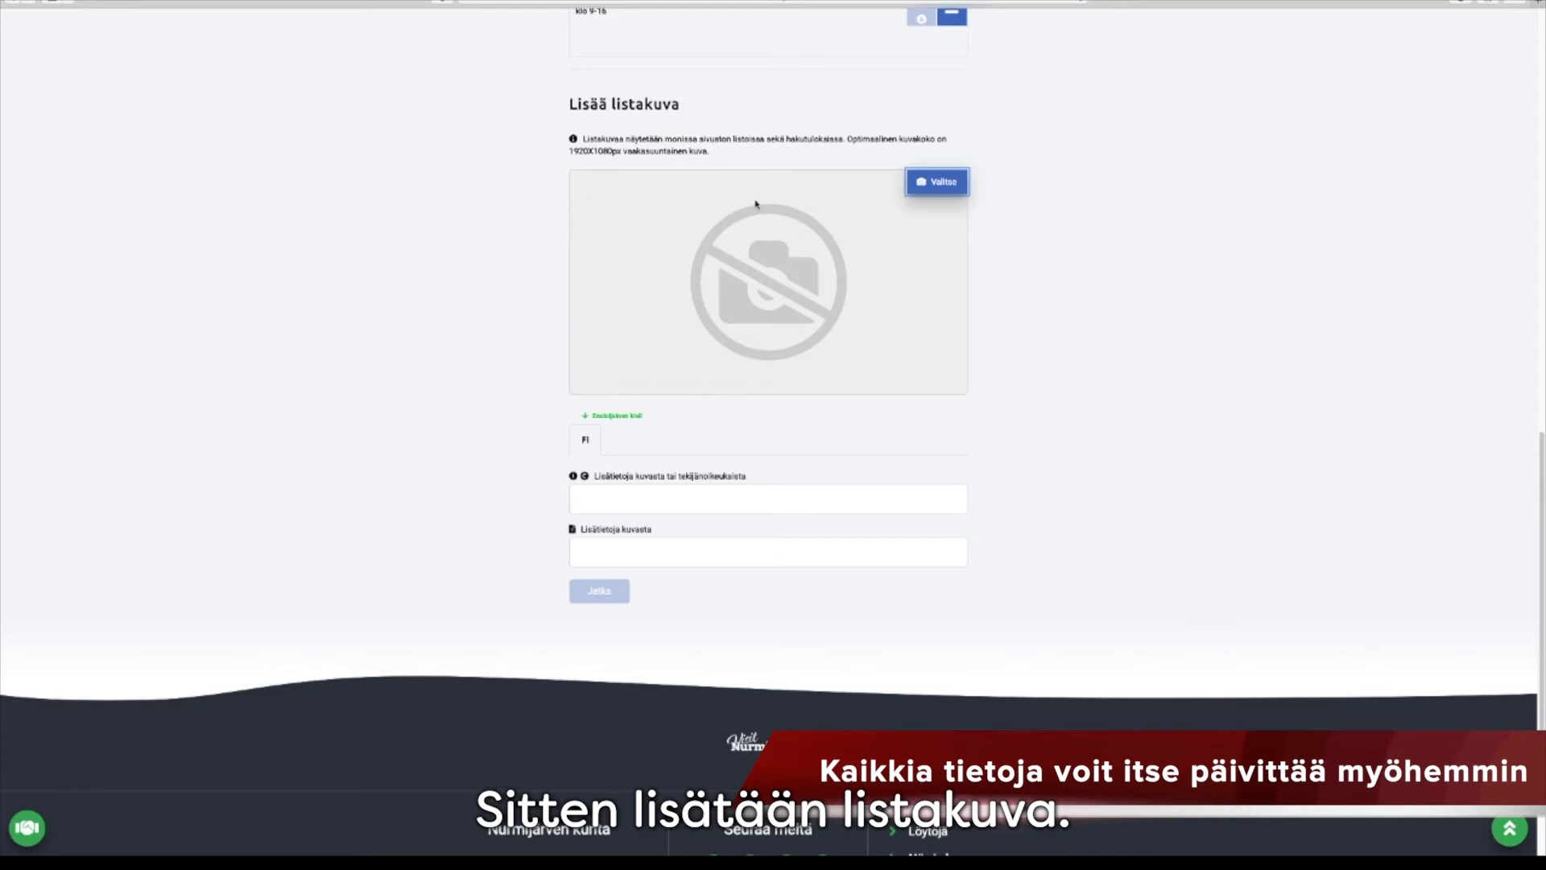
Upload Antiikki1 as the list image, describe it as 'Antiikkiesineitä', and continue
click(940, 184)
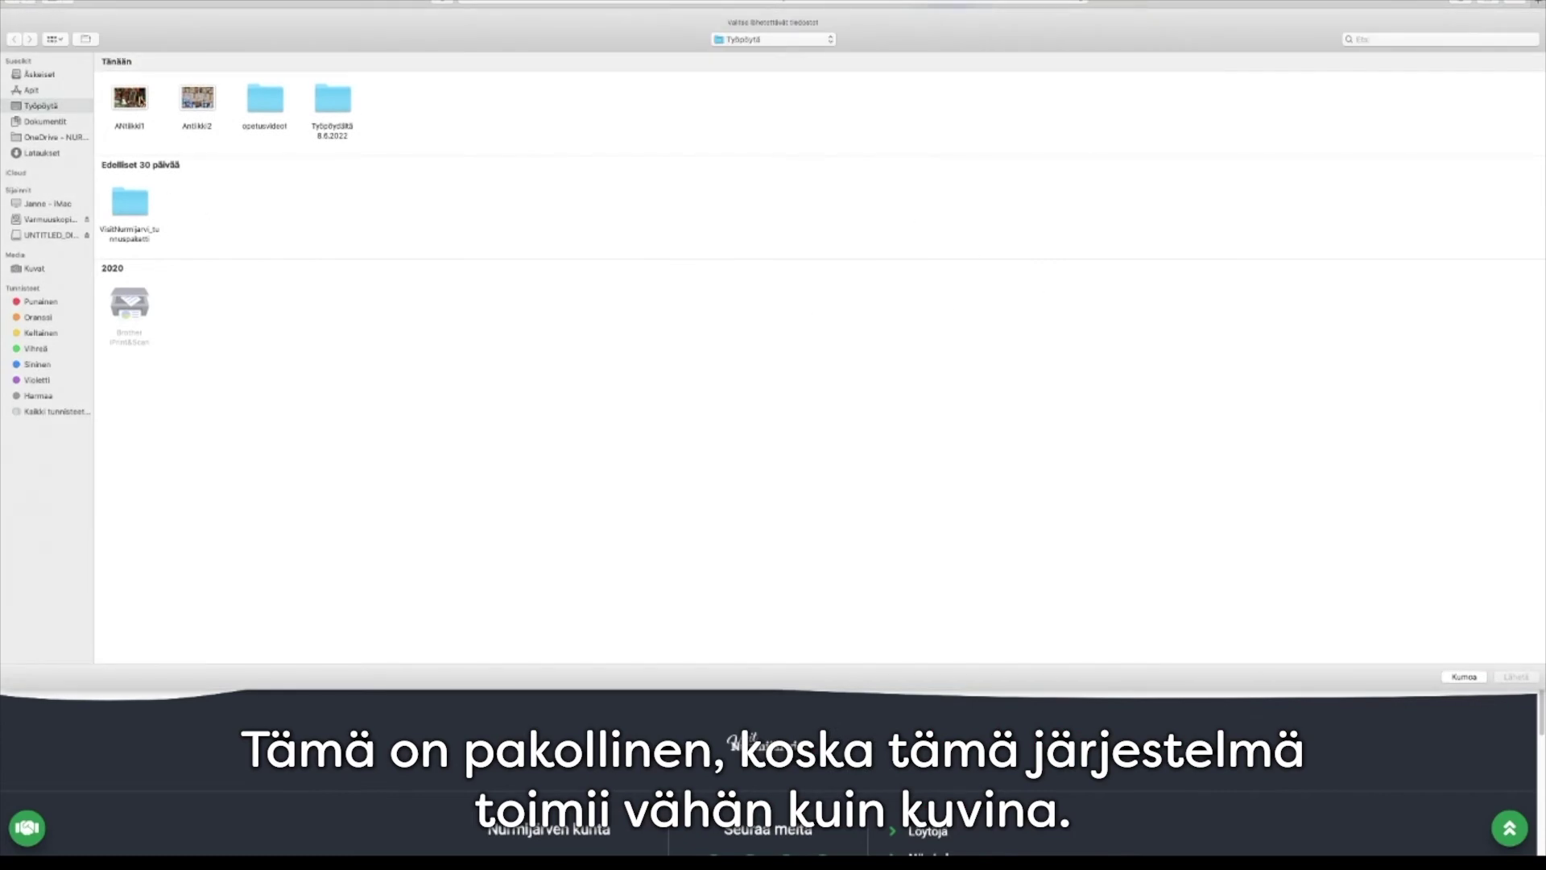
double_click(136, 100)
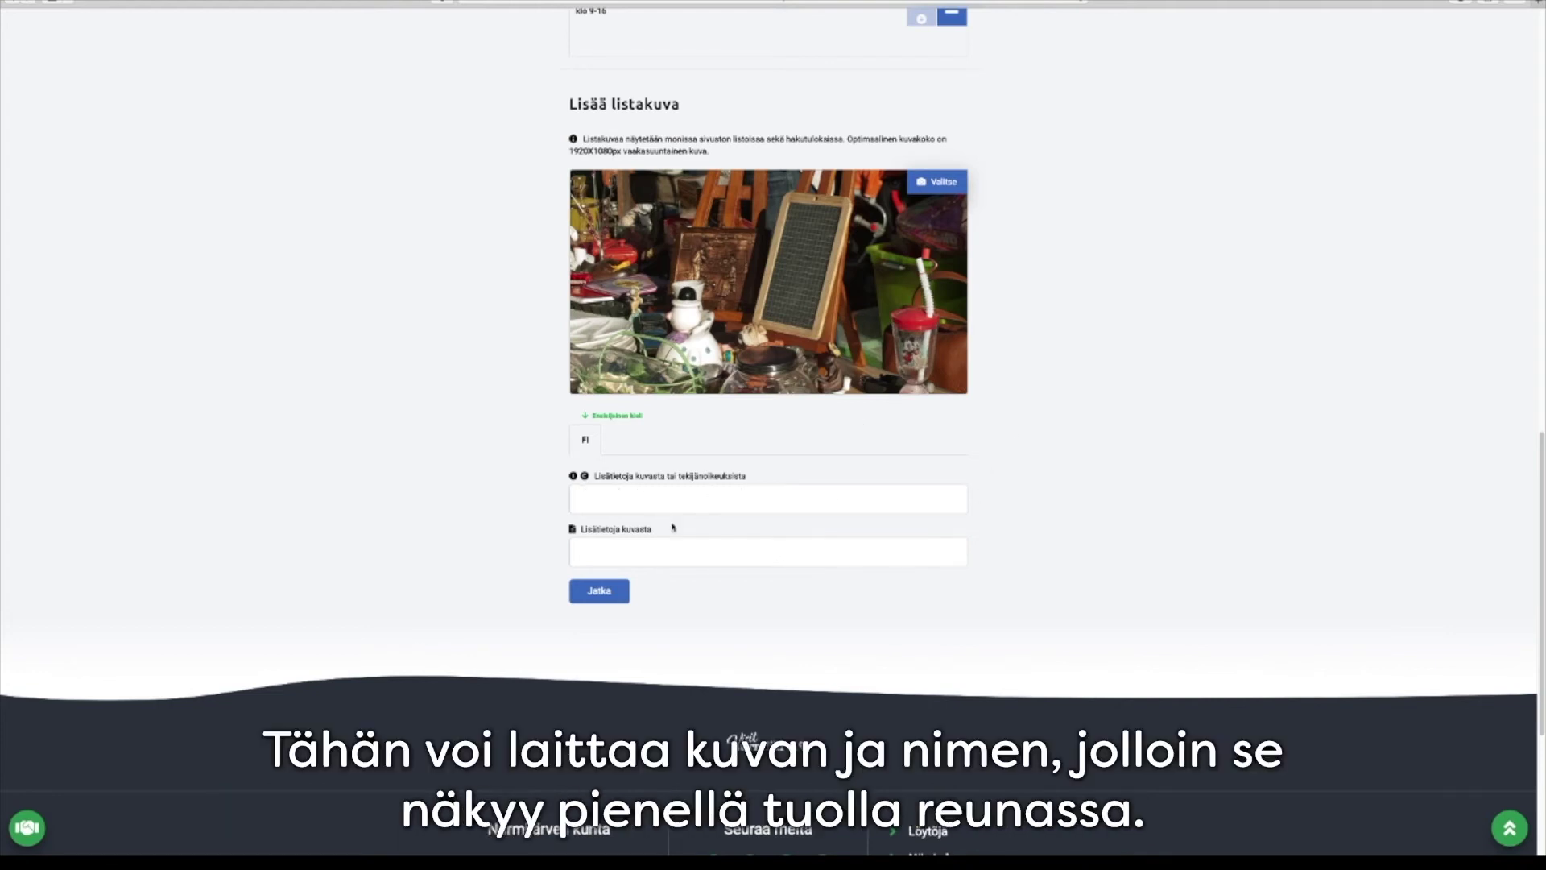
click(604, 552)
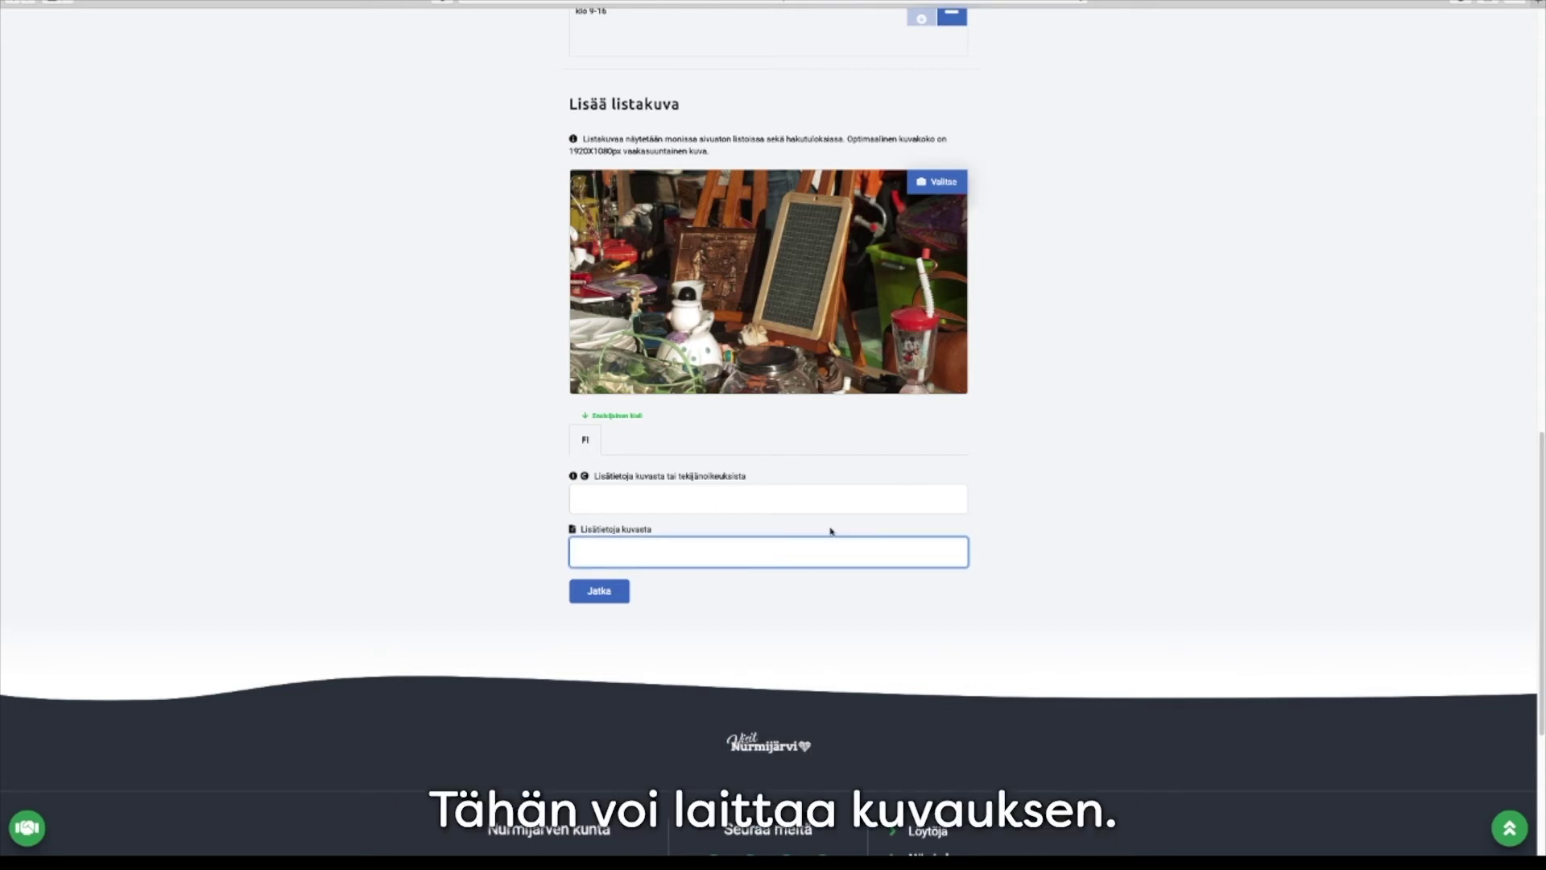
text(Antiikkiesineitä)
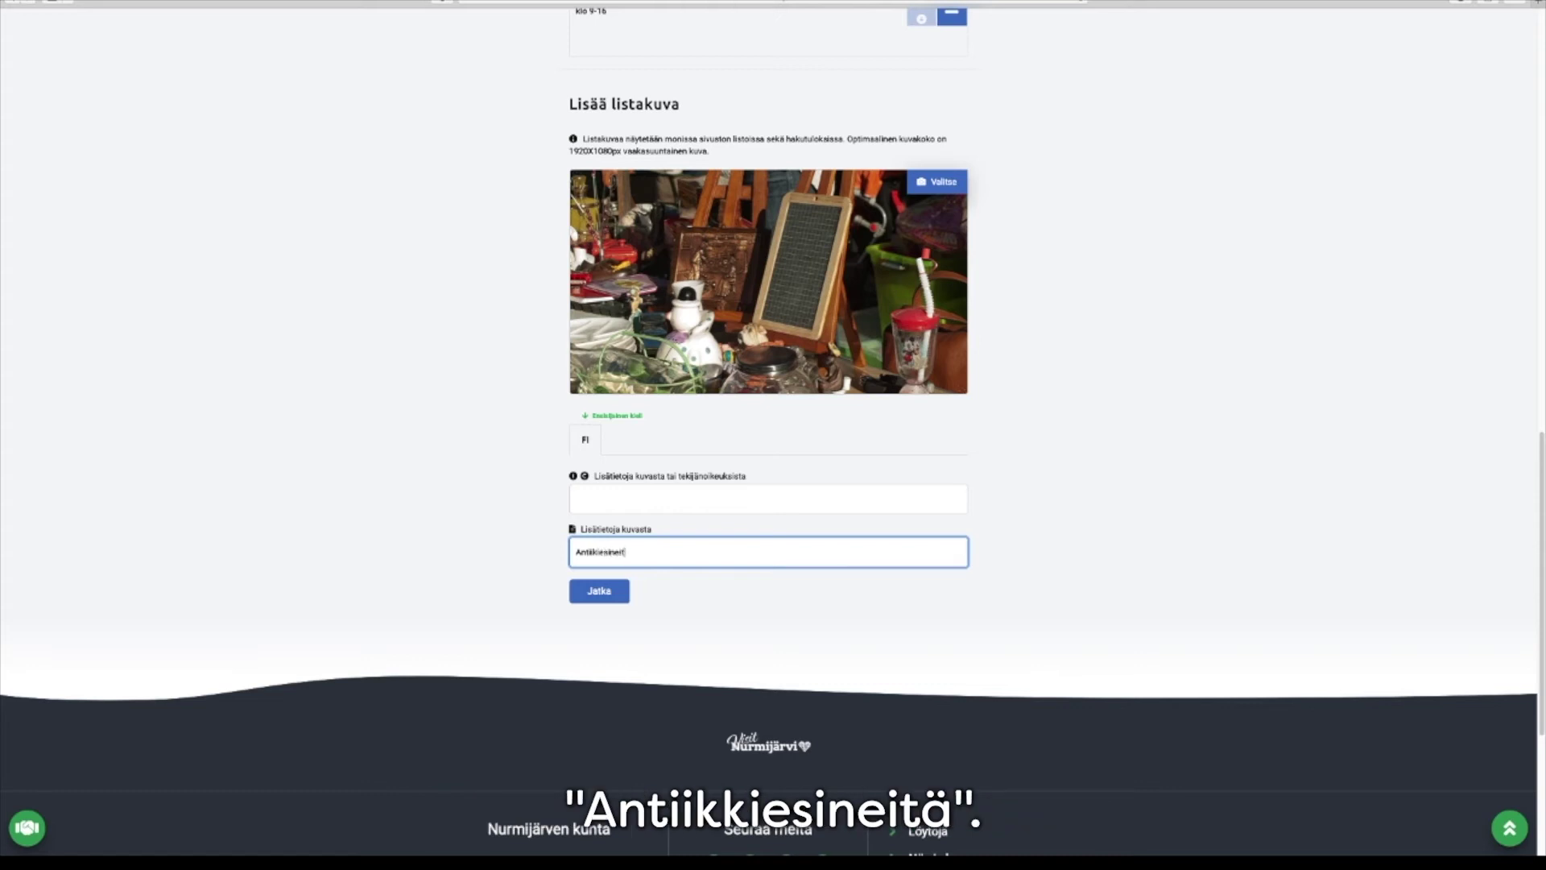
click(597, 592)
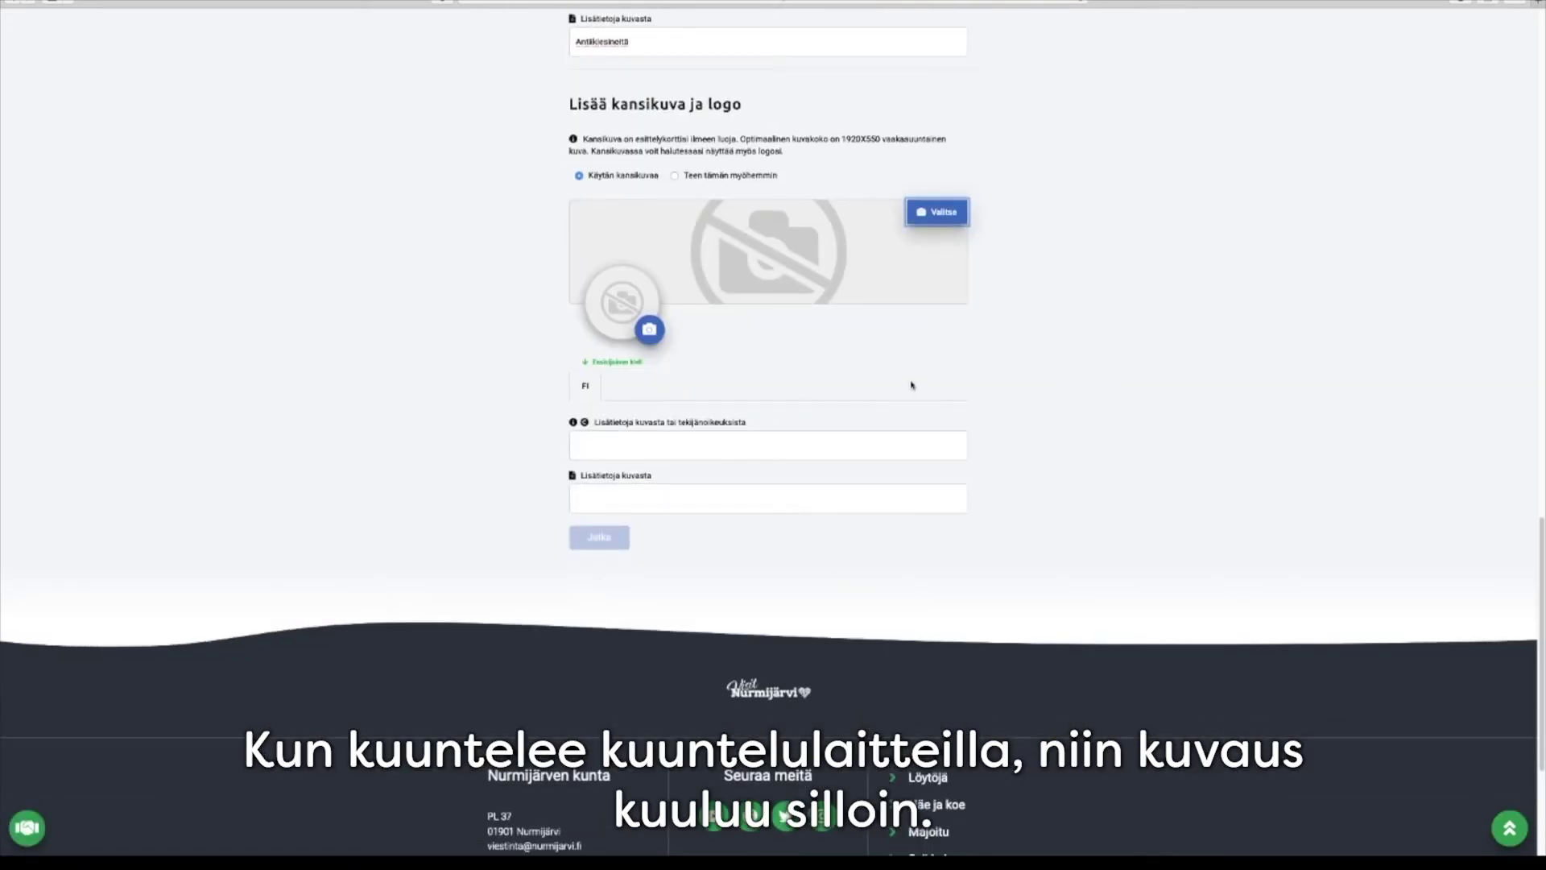
Upload Antiikki2 as the cover image and describe it as 'Antiikkiesineitä'
click(937, 222)
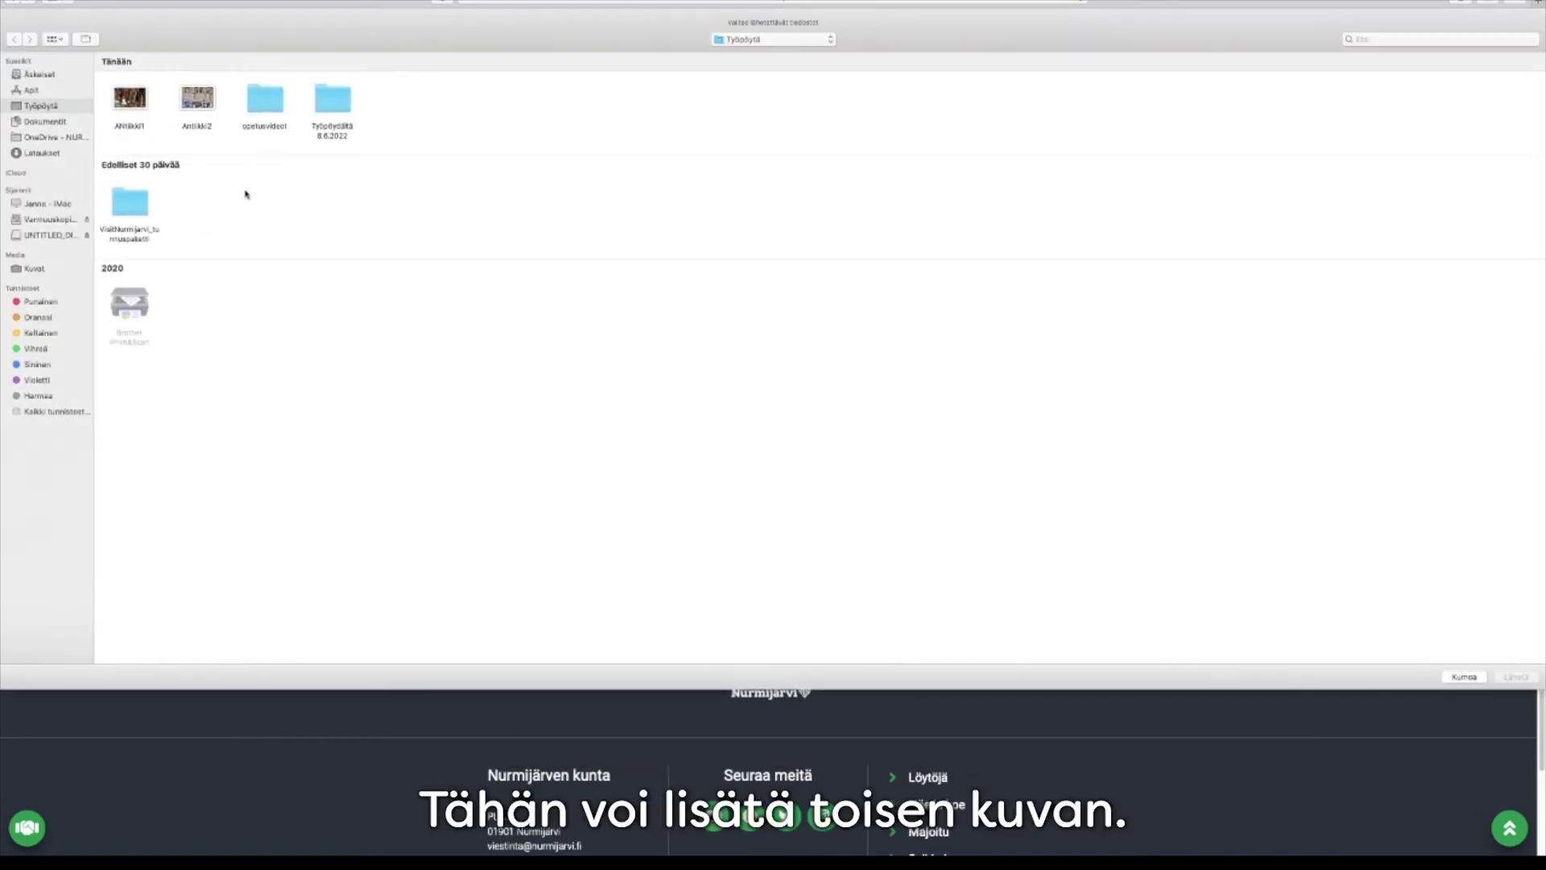
click(197, 98)
double_click(197, 98)
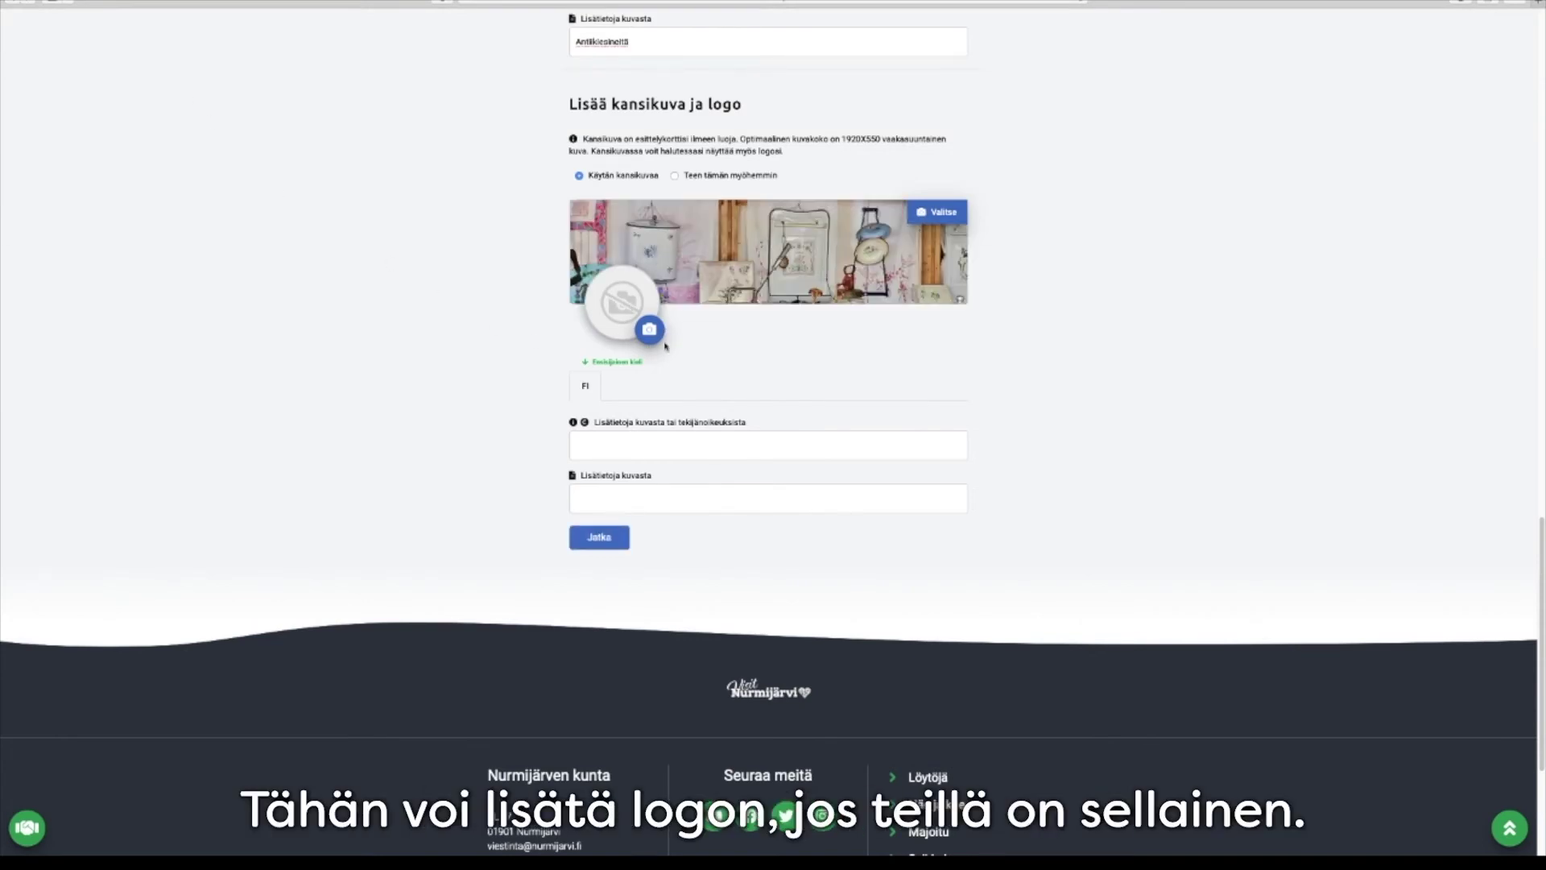
click(612, 503)
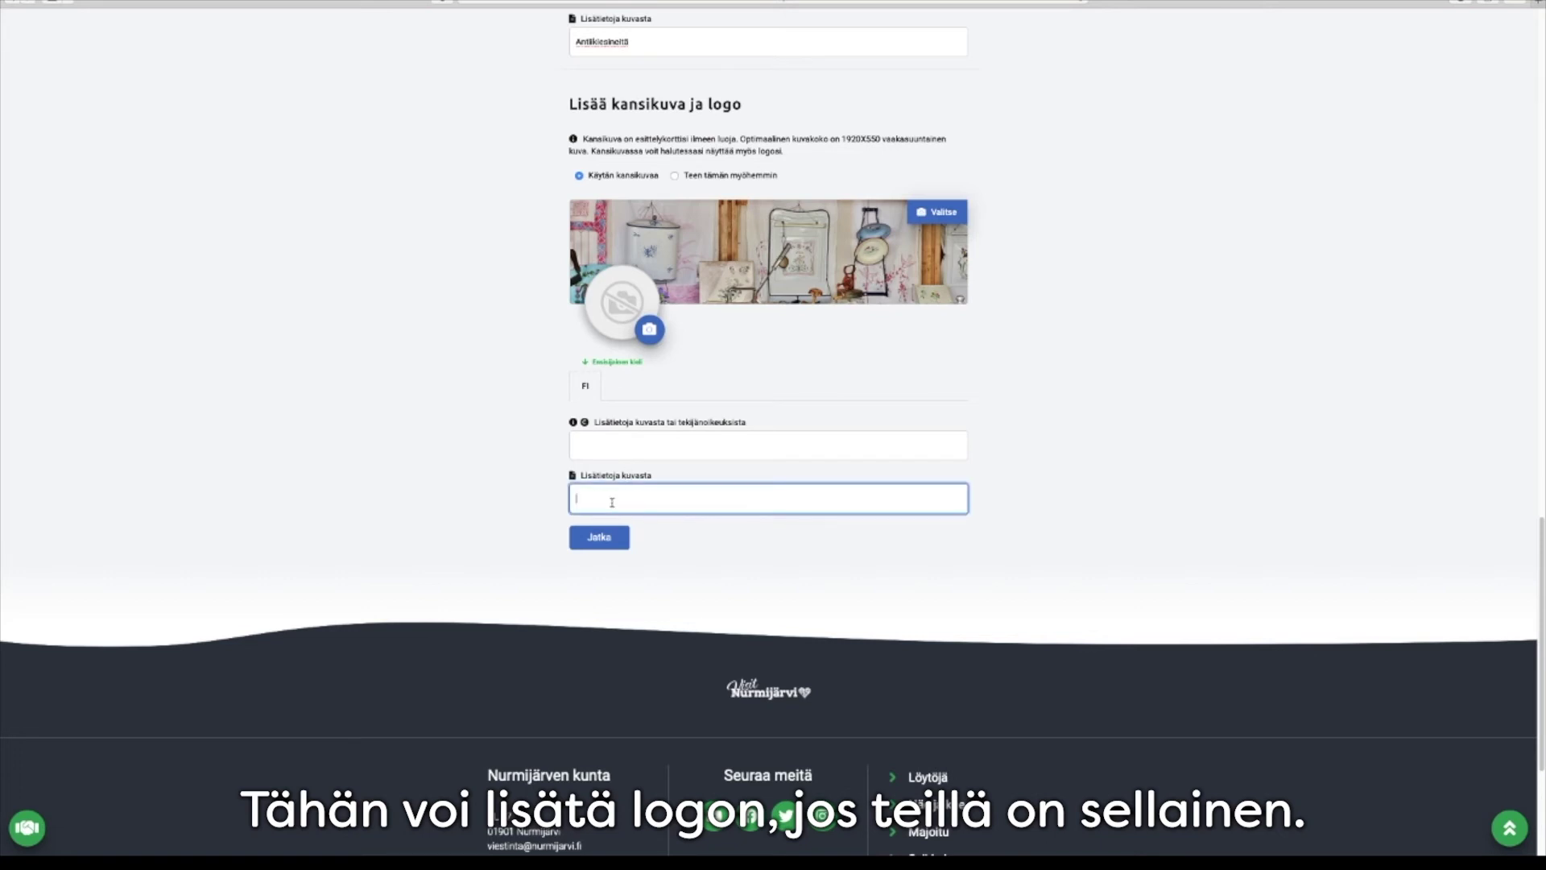
text(Anti)
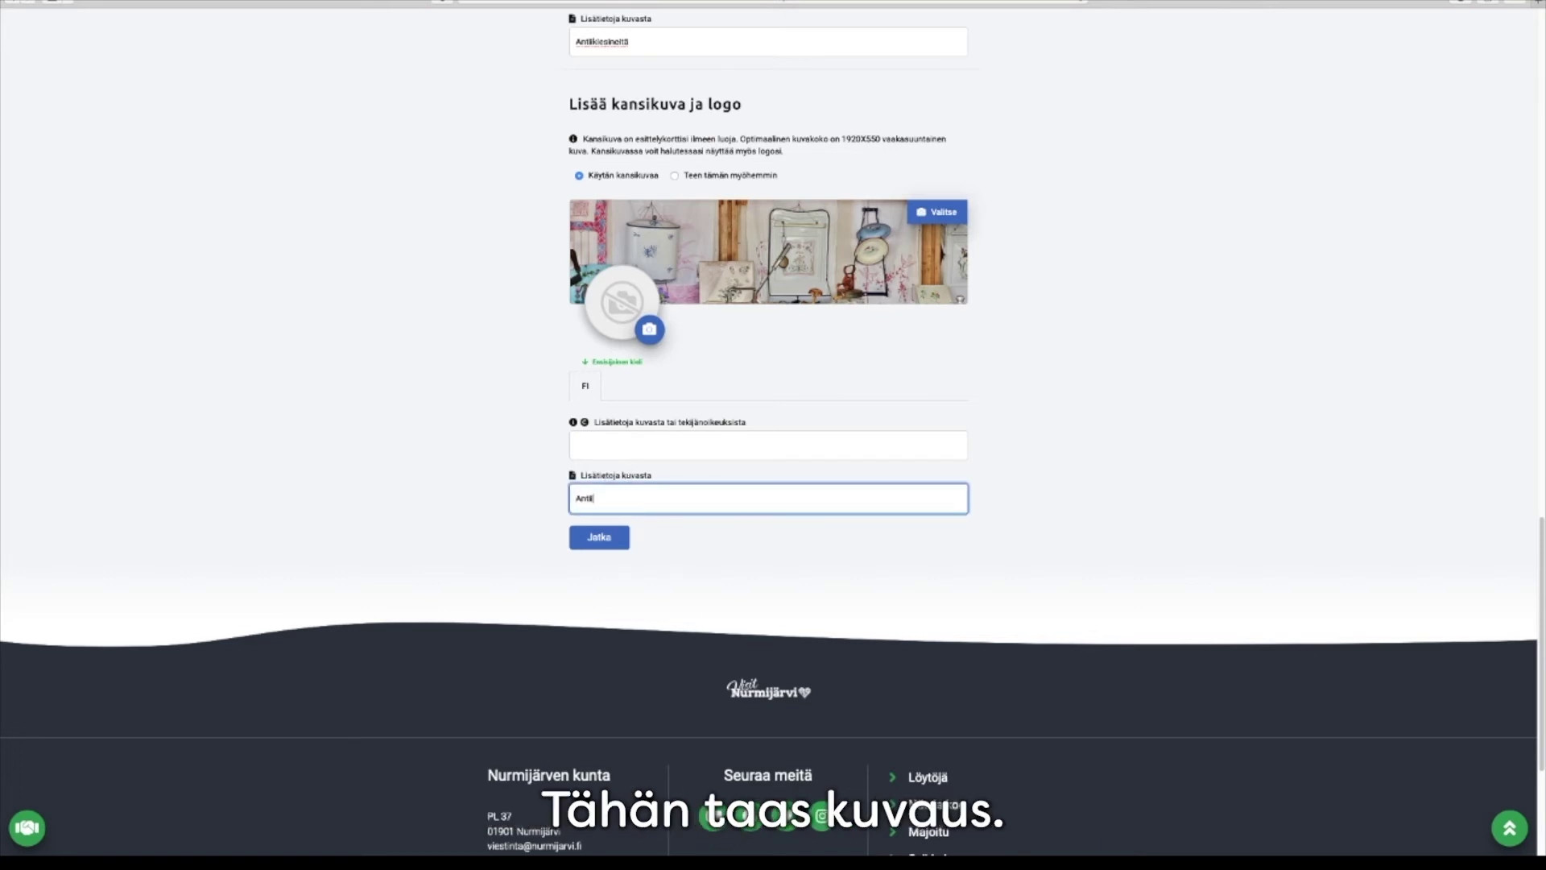
text(ikkiesineitä)
Enter the card's contact e-mail and phone number, then continue to social media links
click(600, 539)
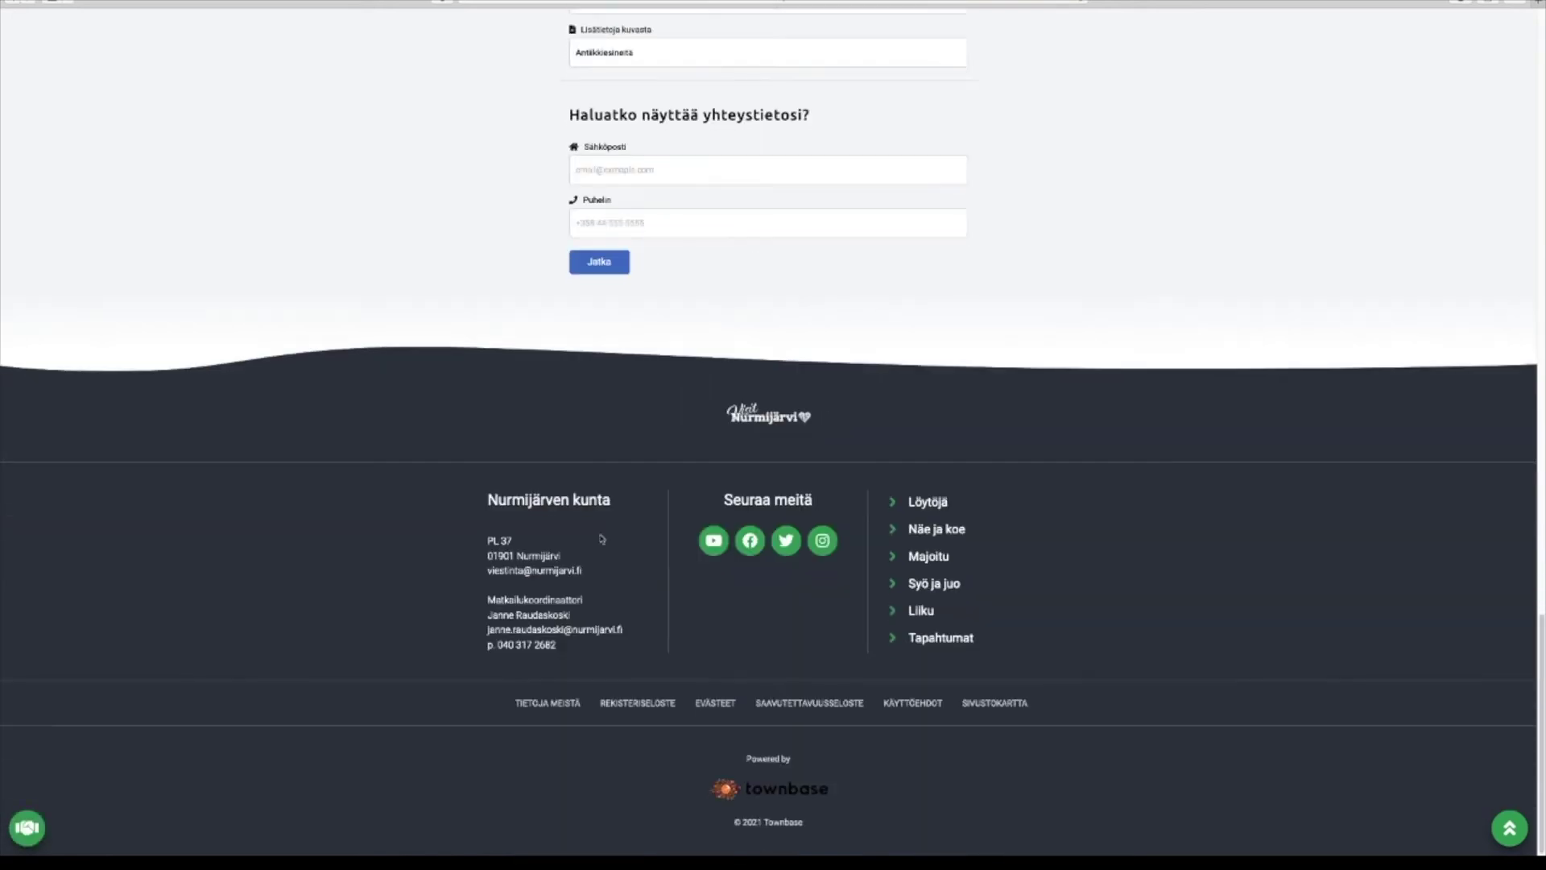
click(639, 171)
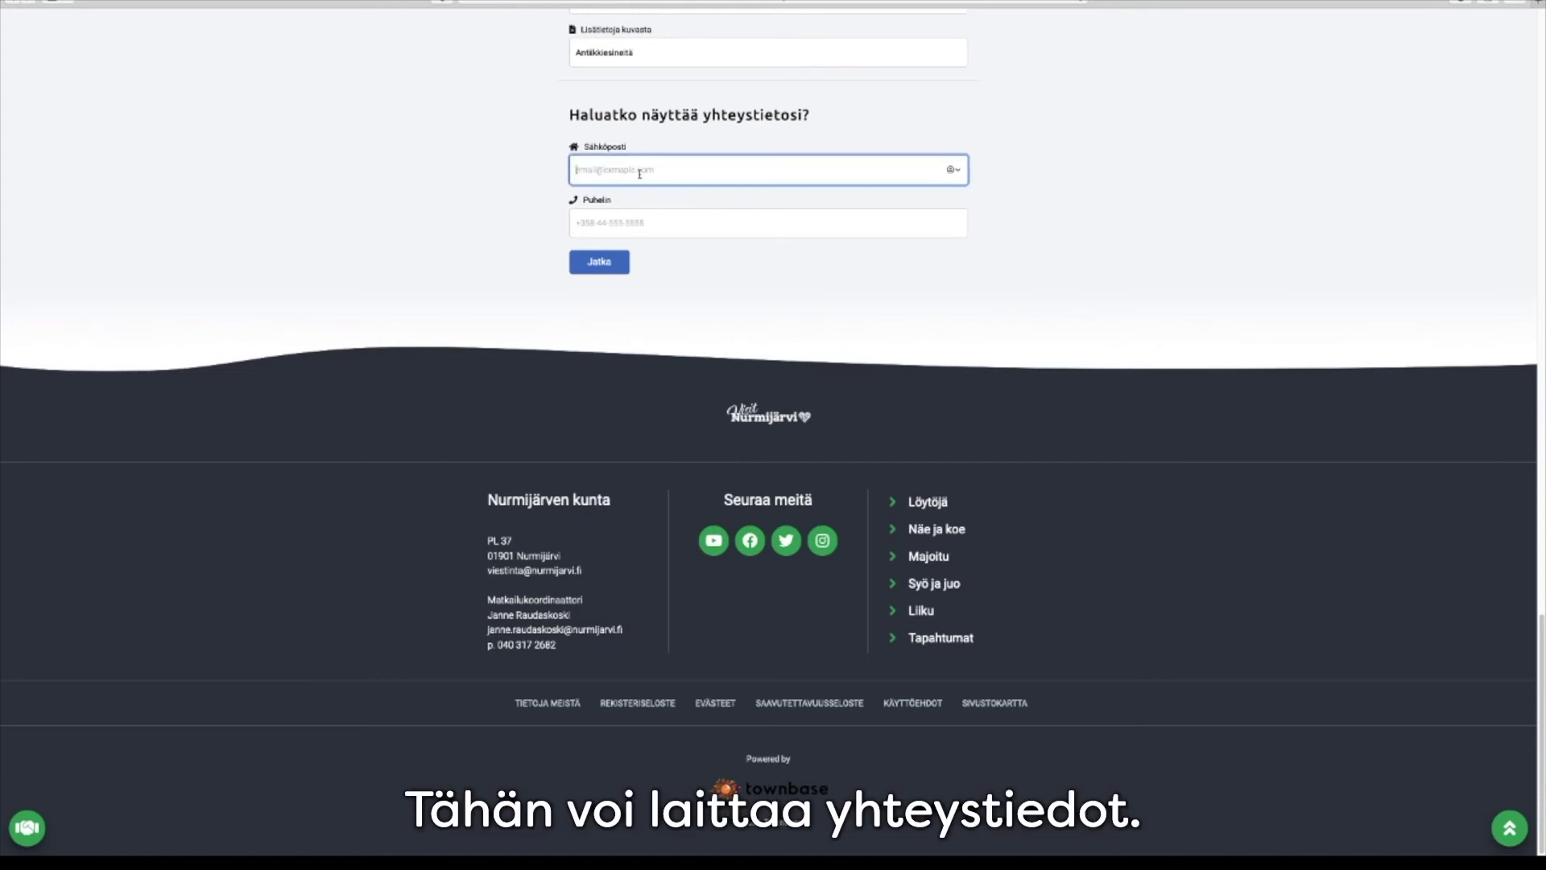
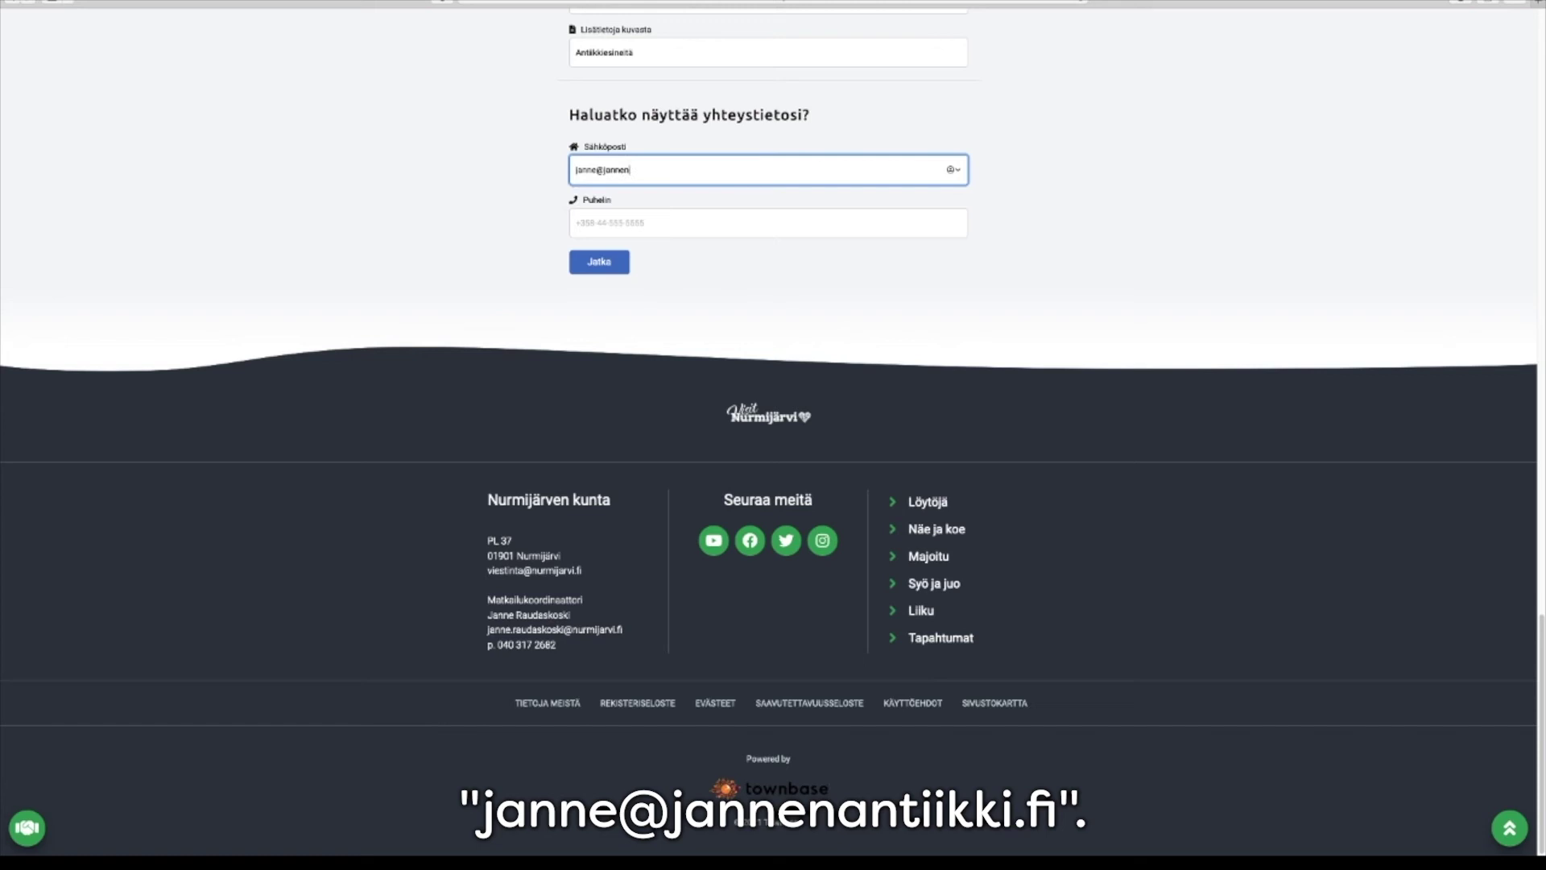
click(625, 223)
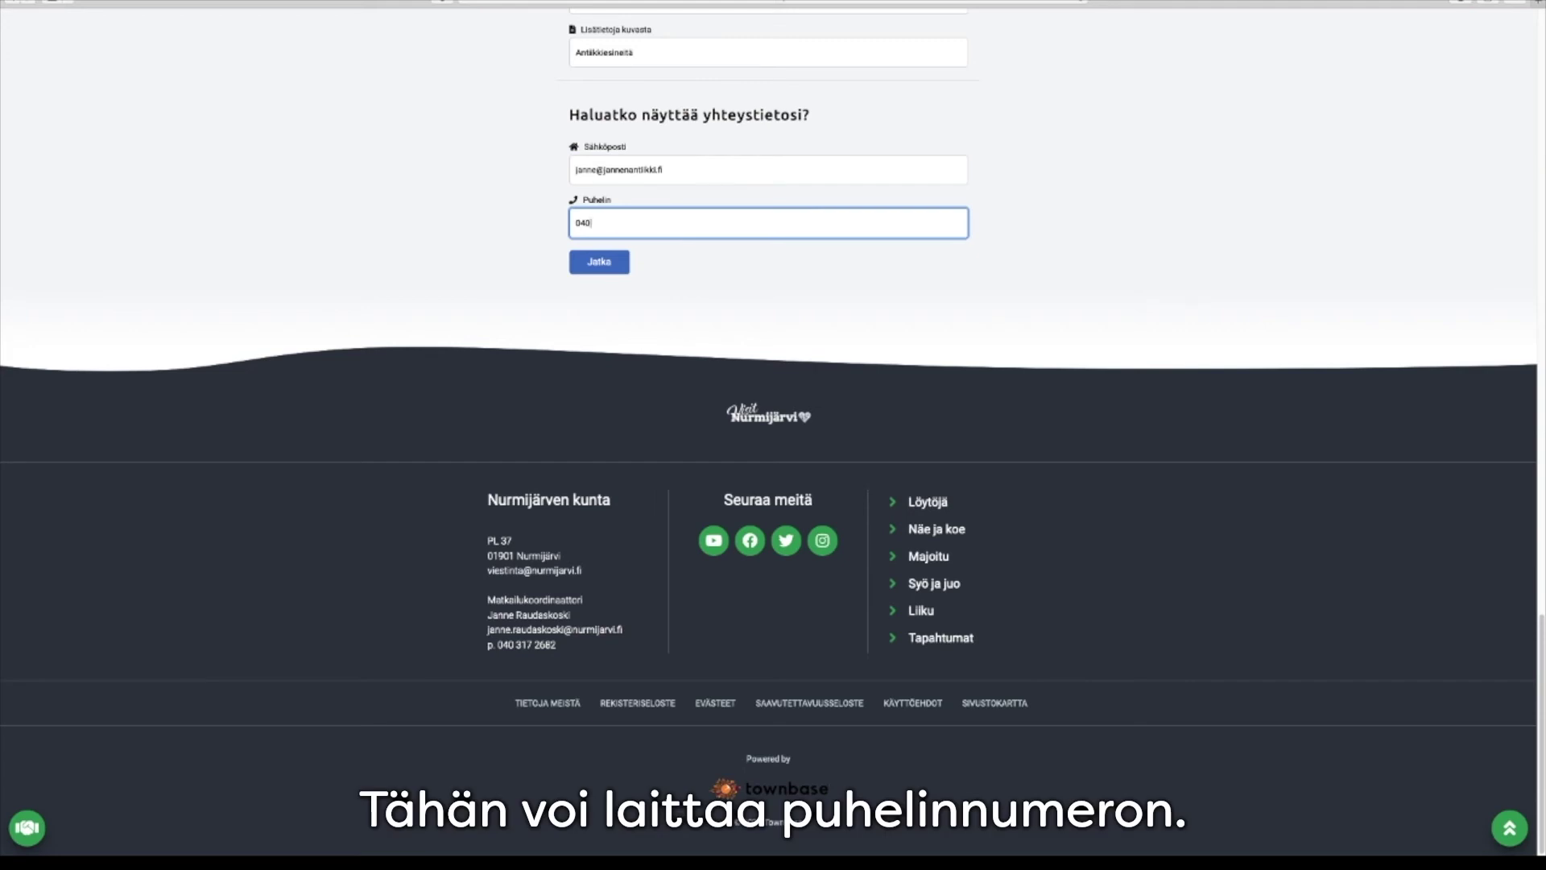
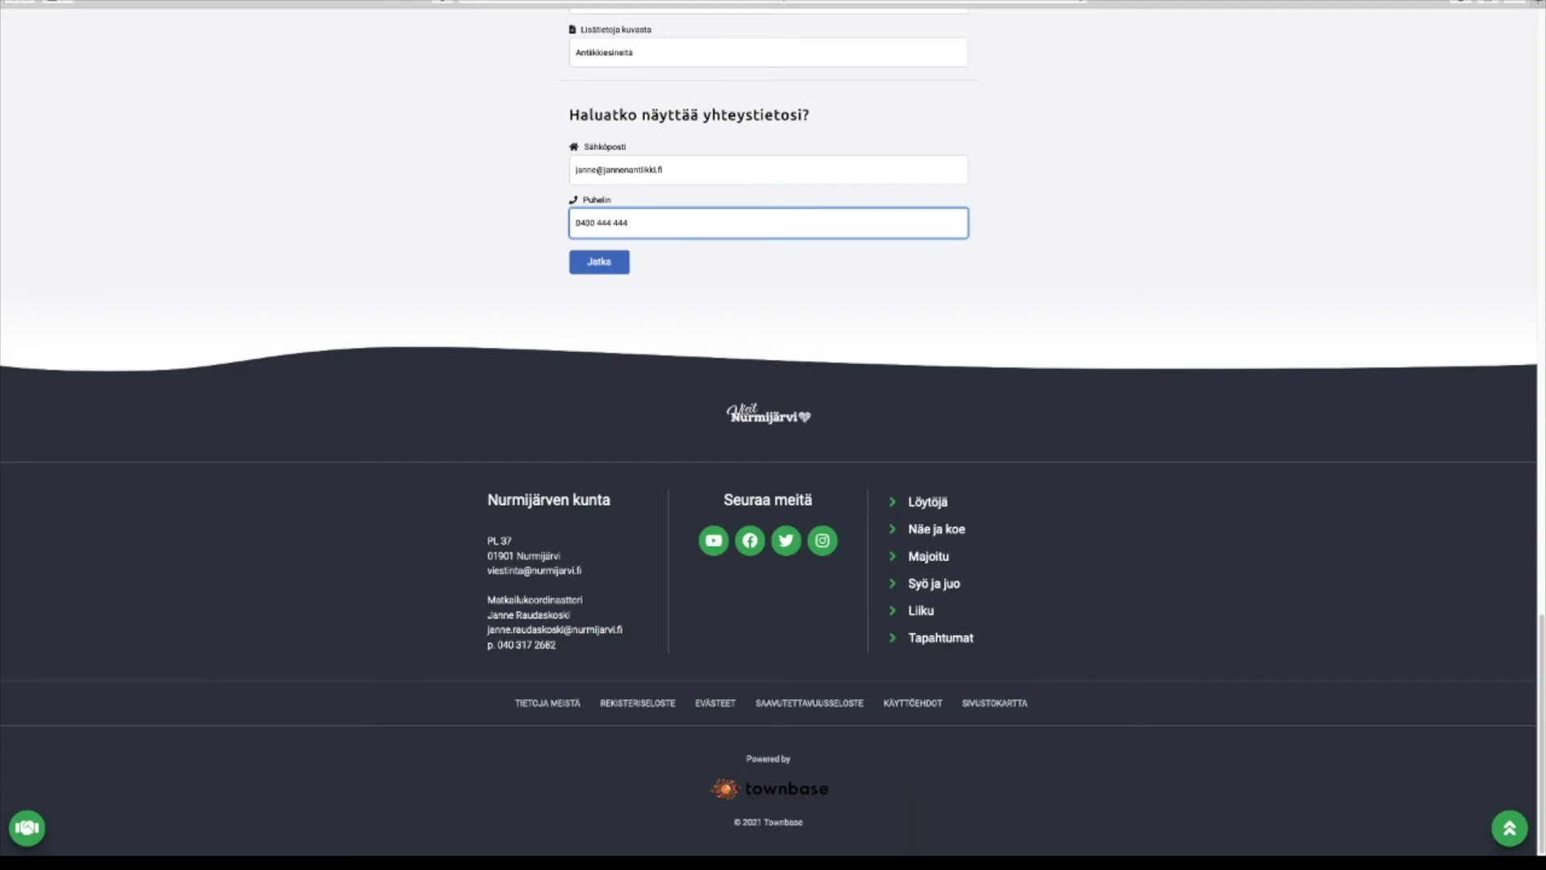
click(610, 262)
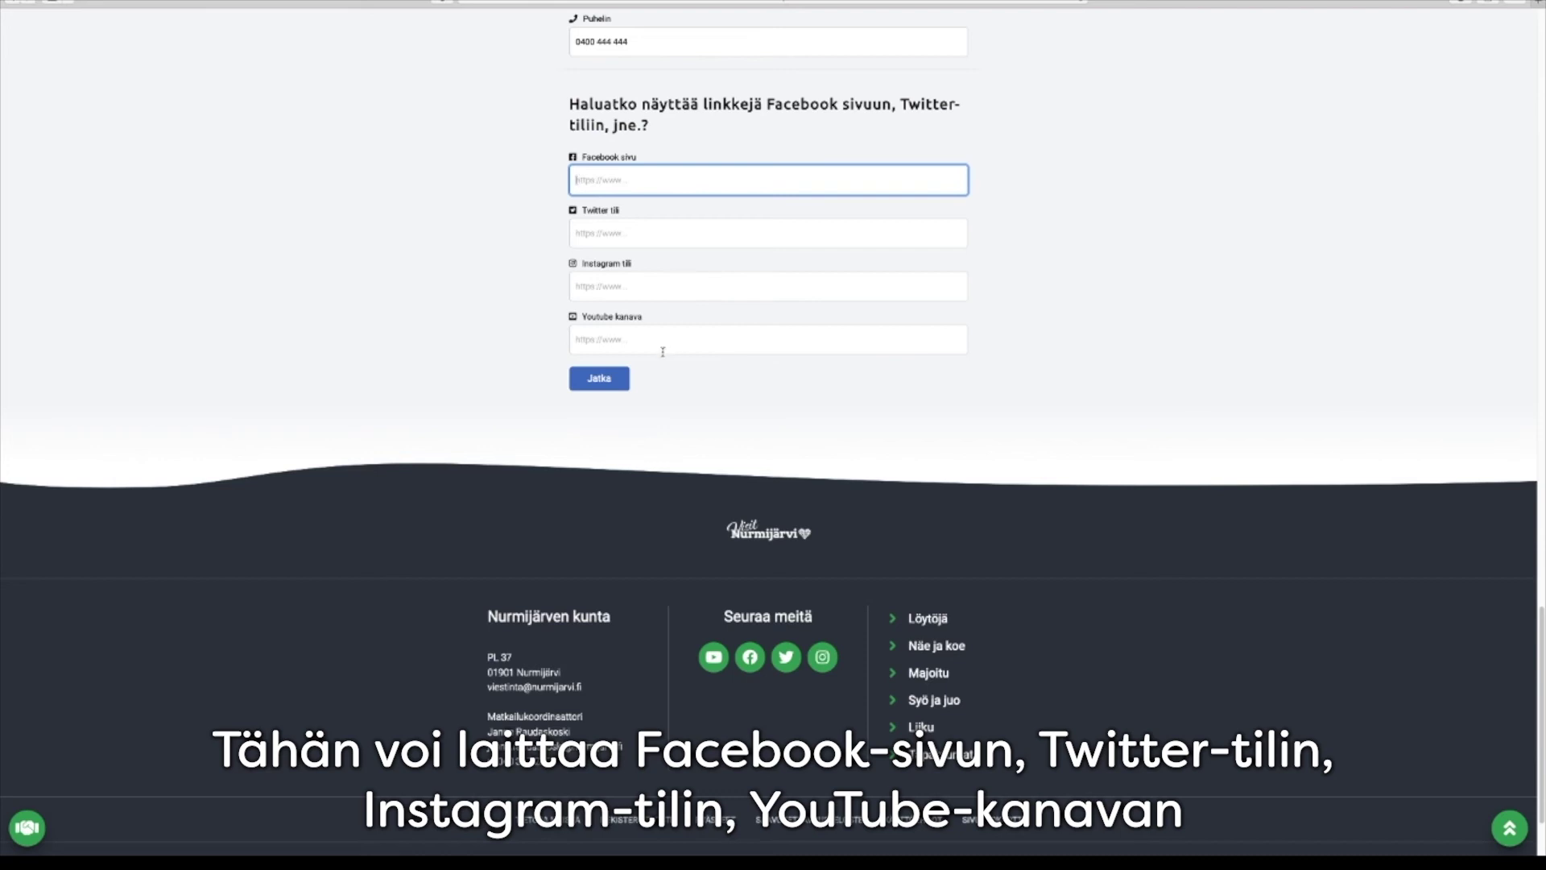
Continue past the empty social media and web shop link fields to Sijainti kartalla
click(612, 387)
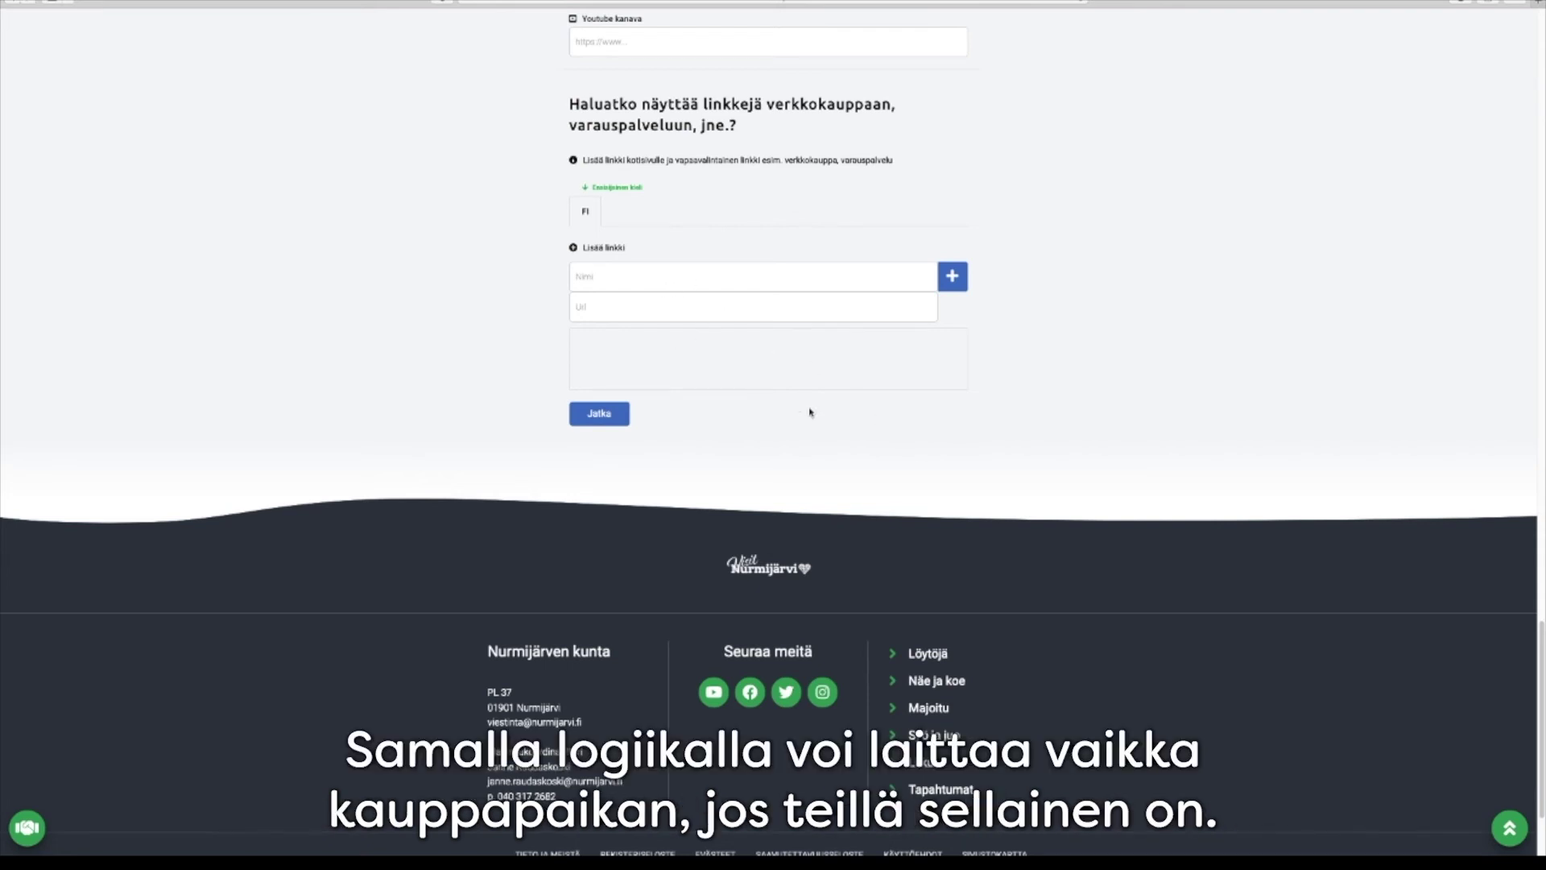
click(600, 414)
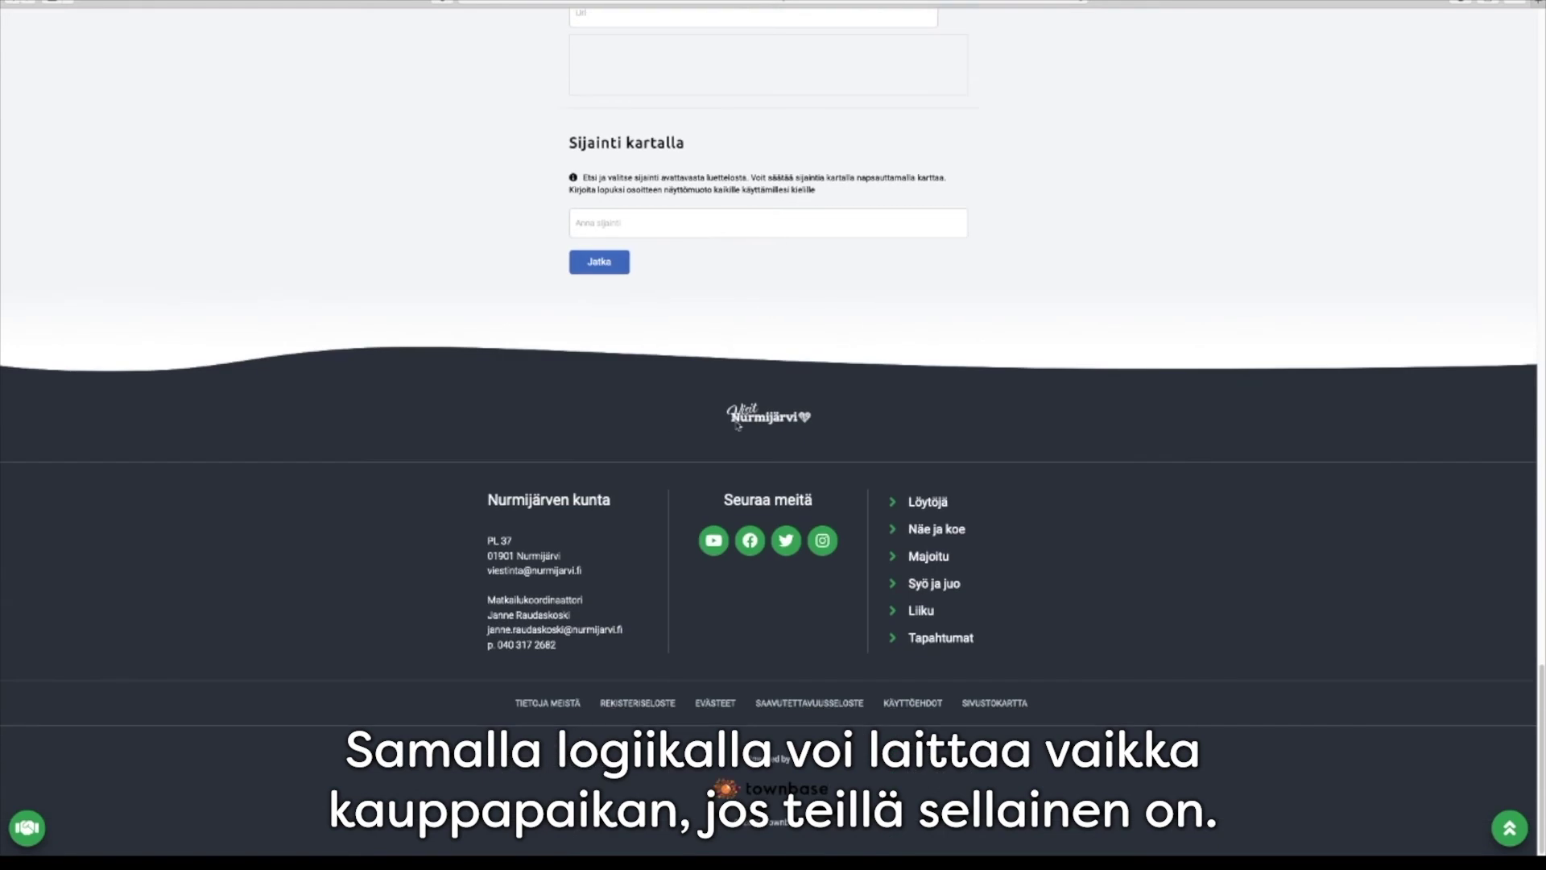
Set the location to Punamullantie, Nurmijärvi and fine-tune the pin at street level
click(717, 224)
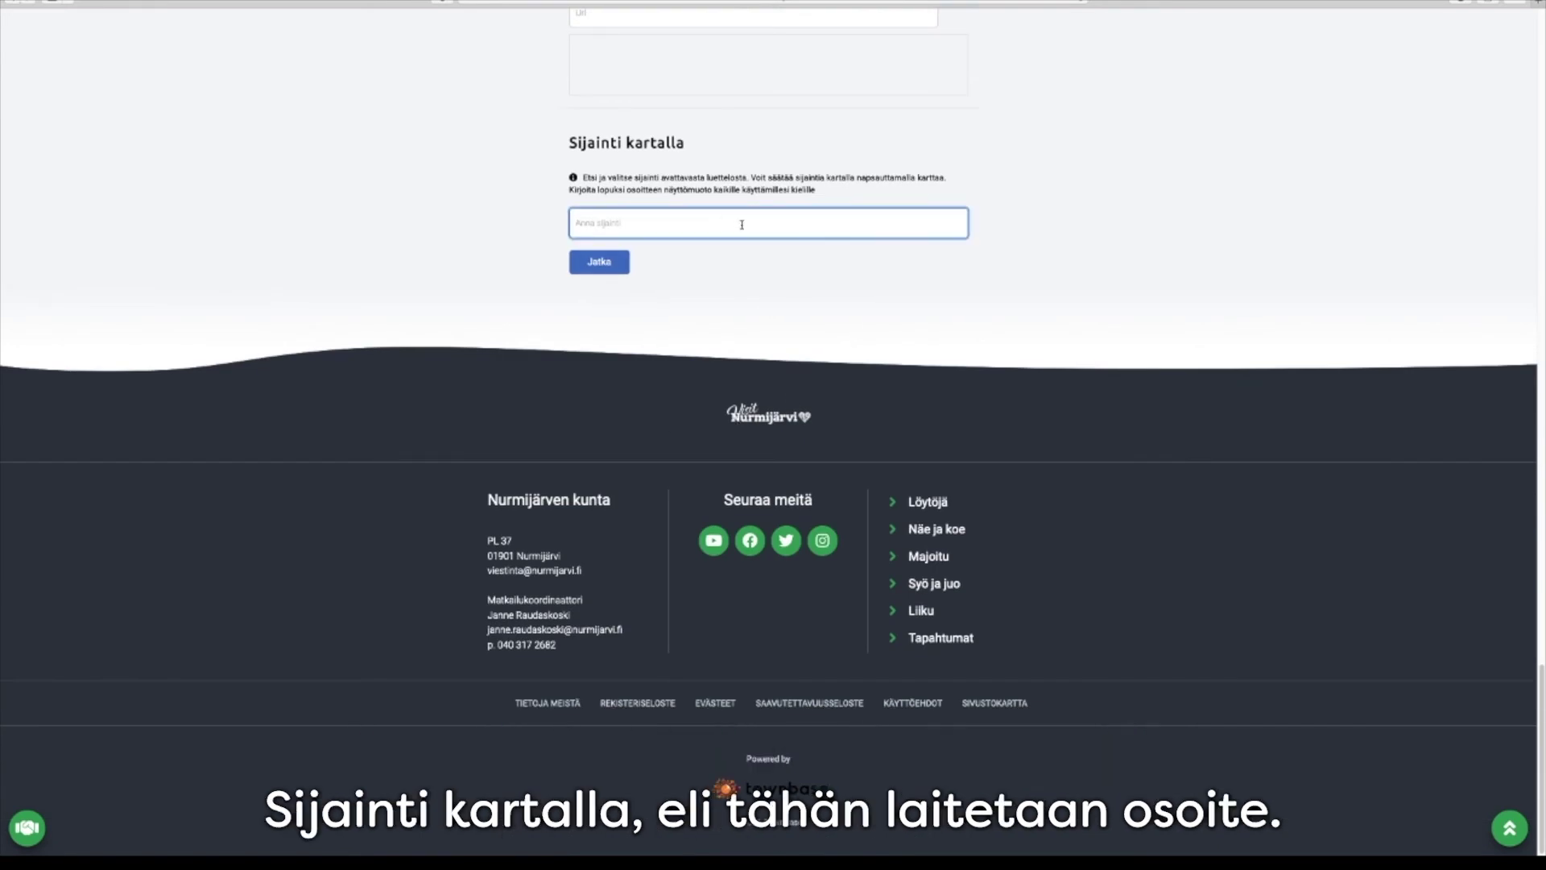
text(punamullan)
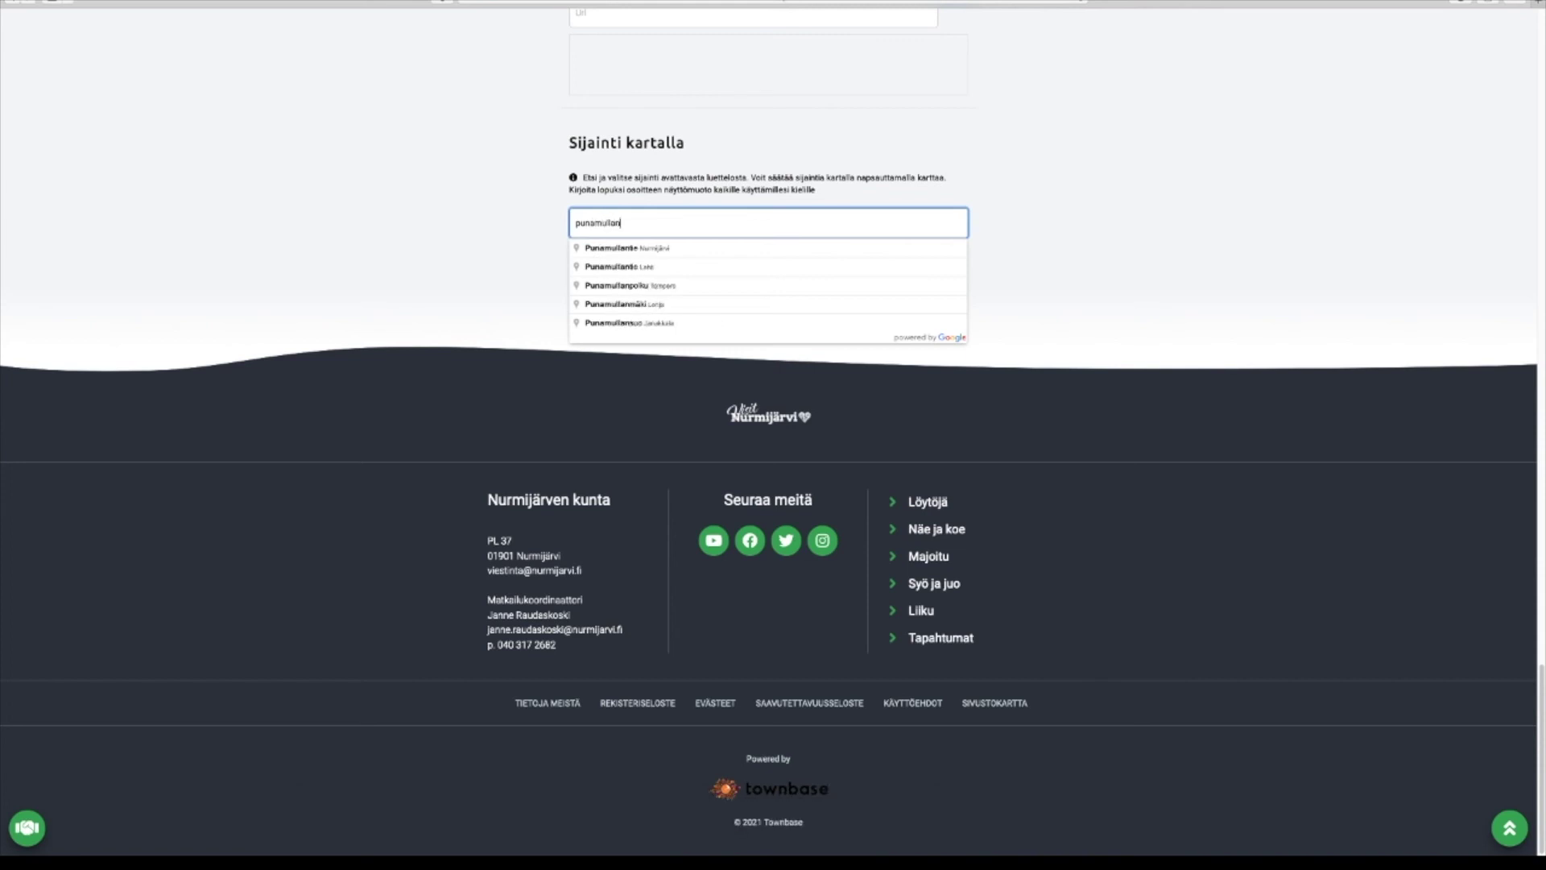
click(713, 248)
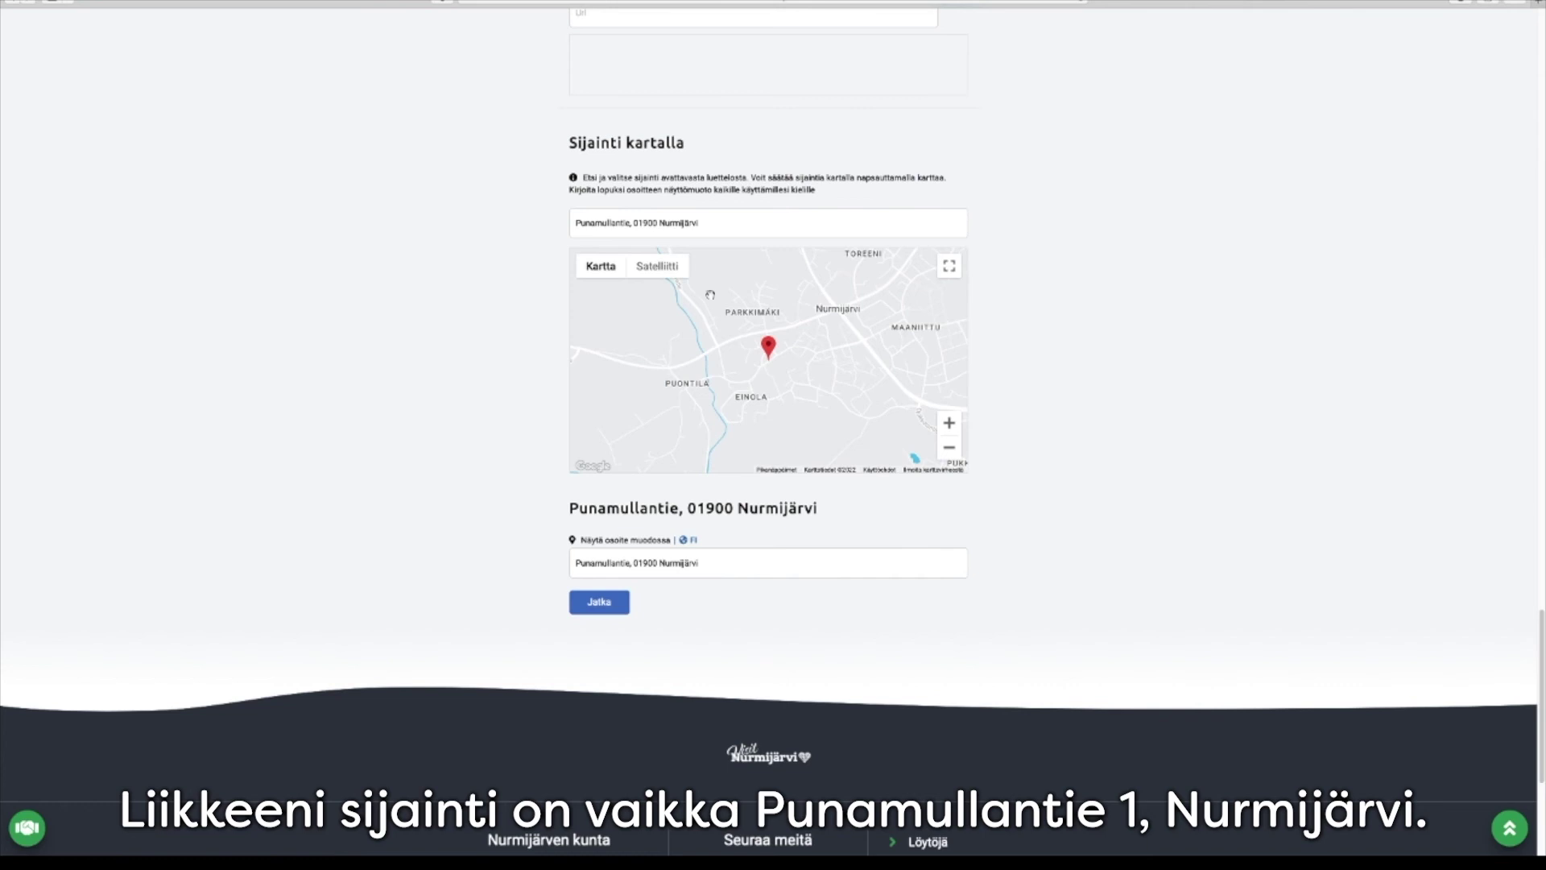
click(949, 423)
click(950, 424)
click(950, 424)
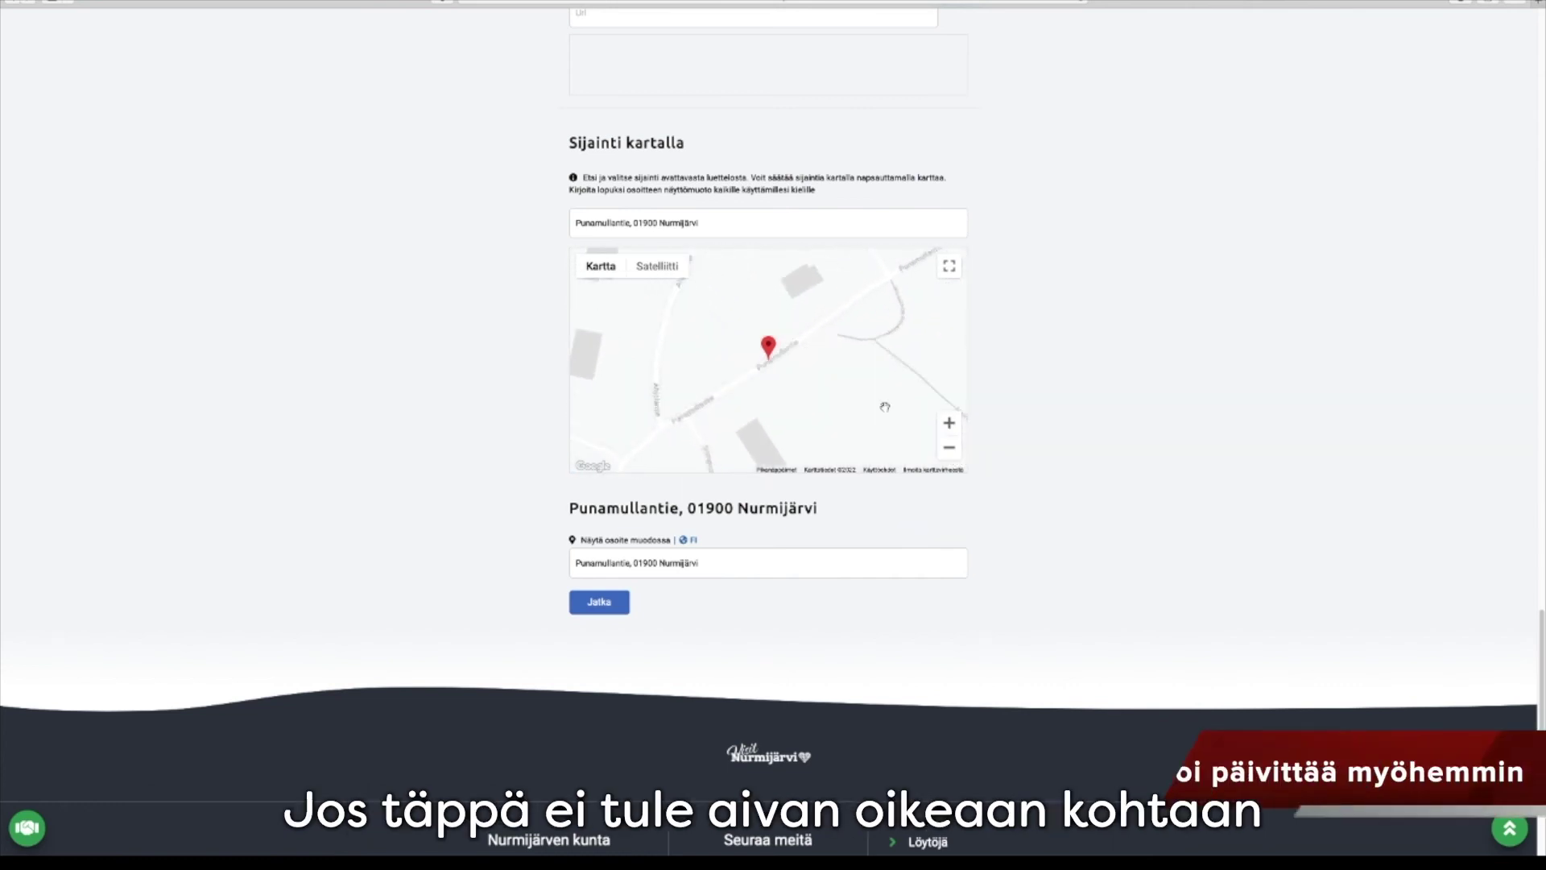
click(780, 343)
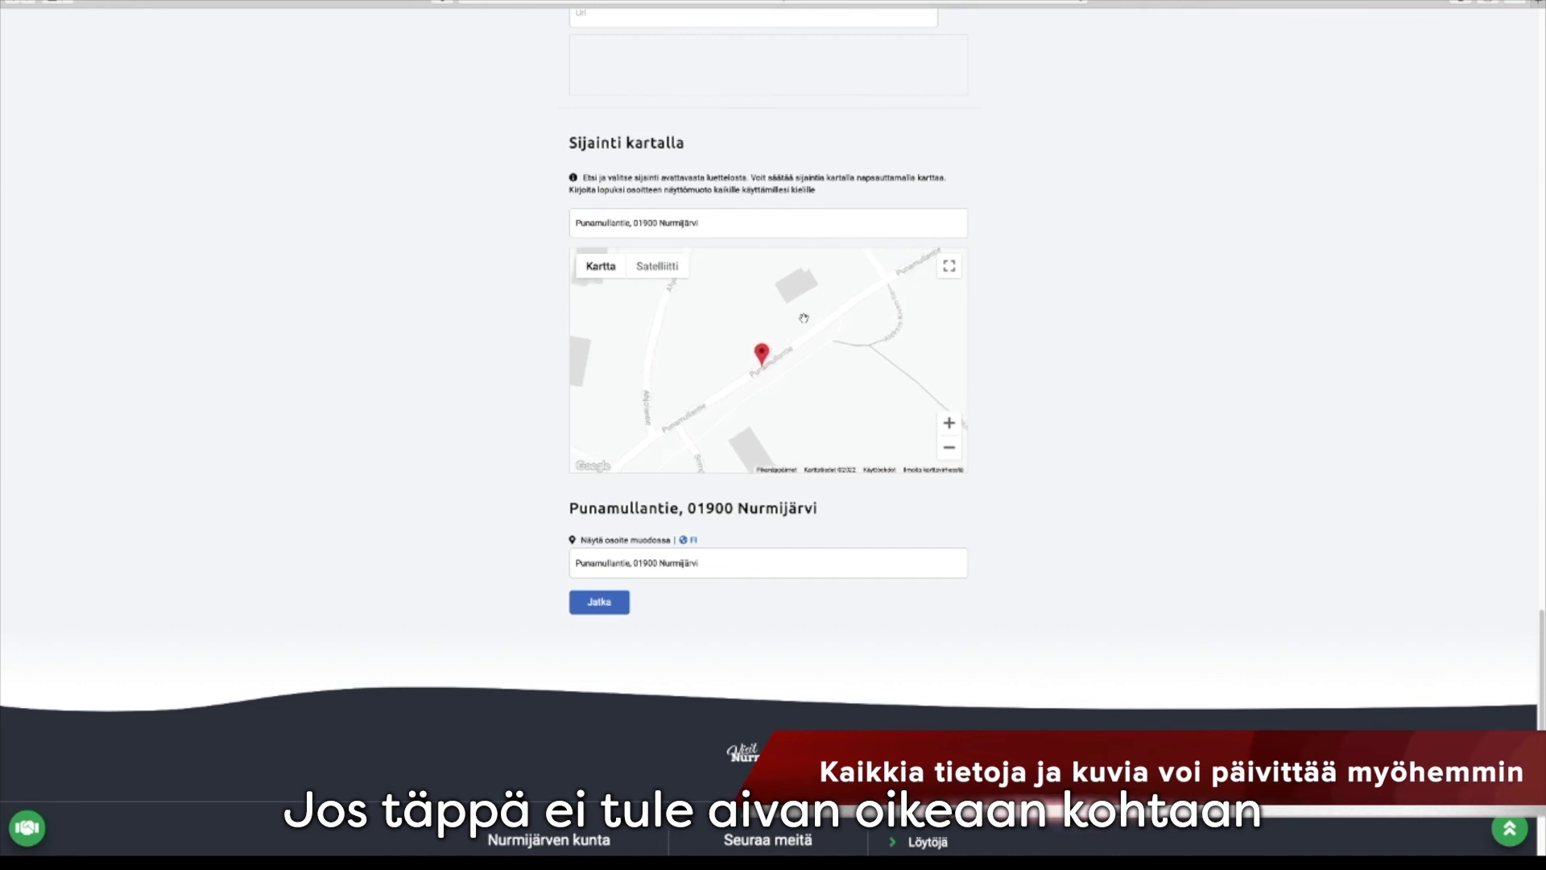
click(804, 318)
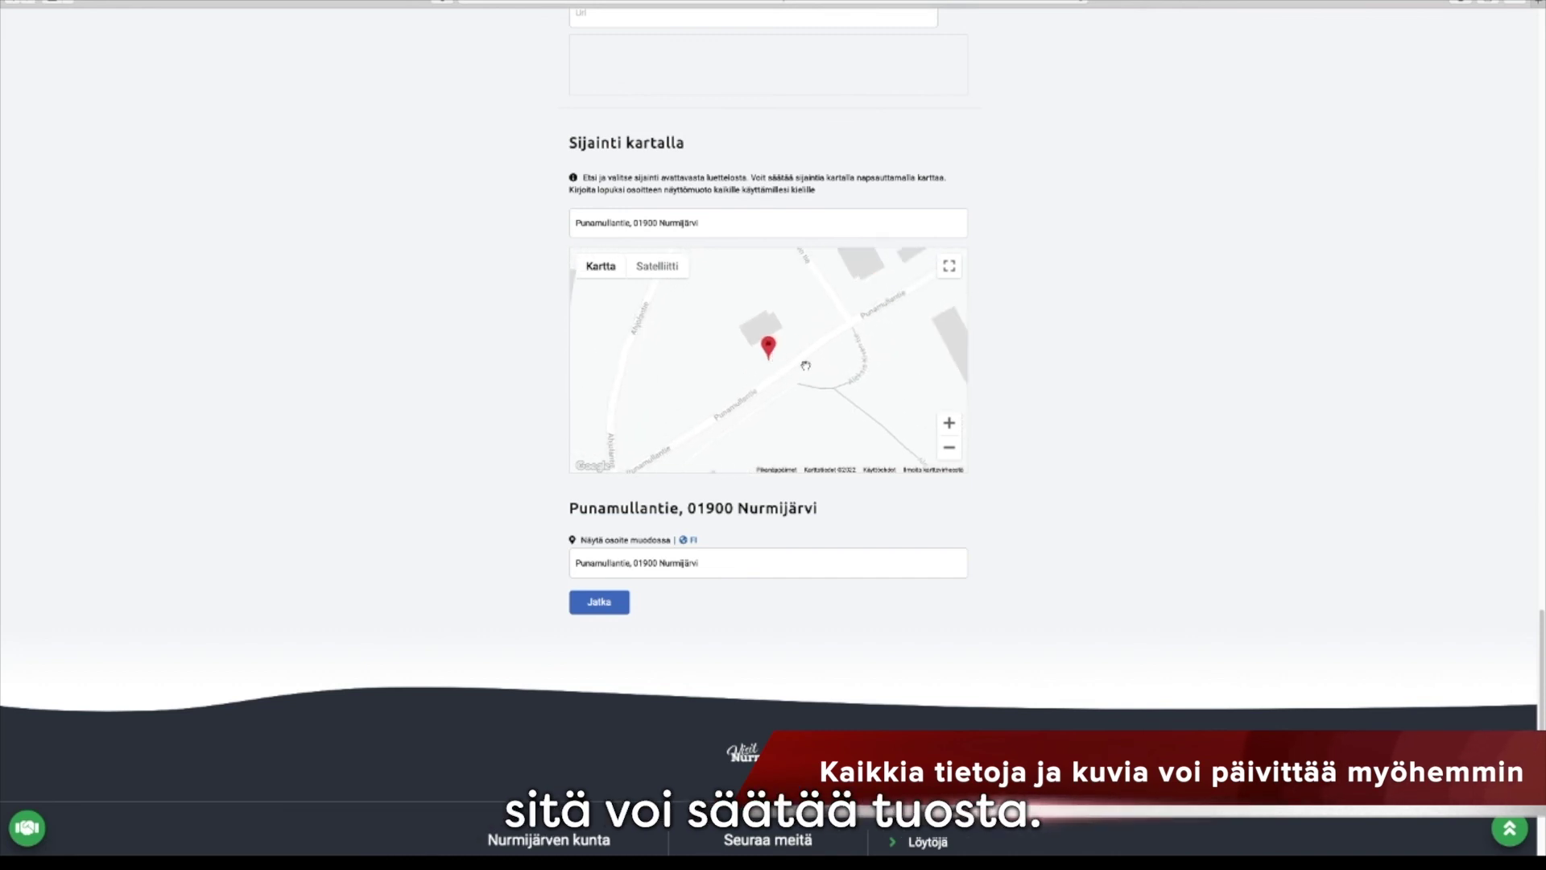
Confirm the map location and create the Jannen antiikki intro card
click(600, 602)
scroll(652, 564, down, 5)
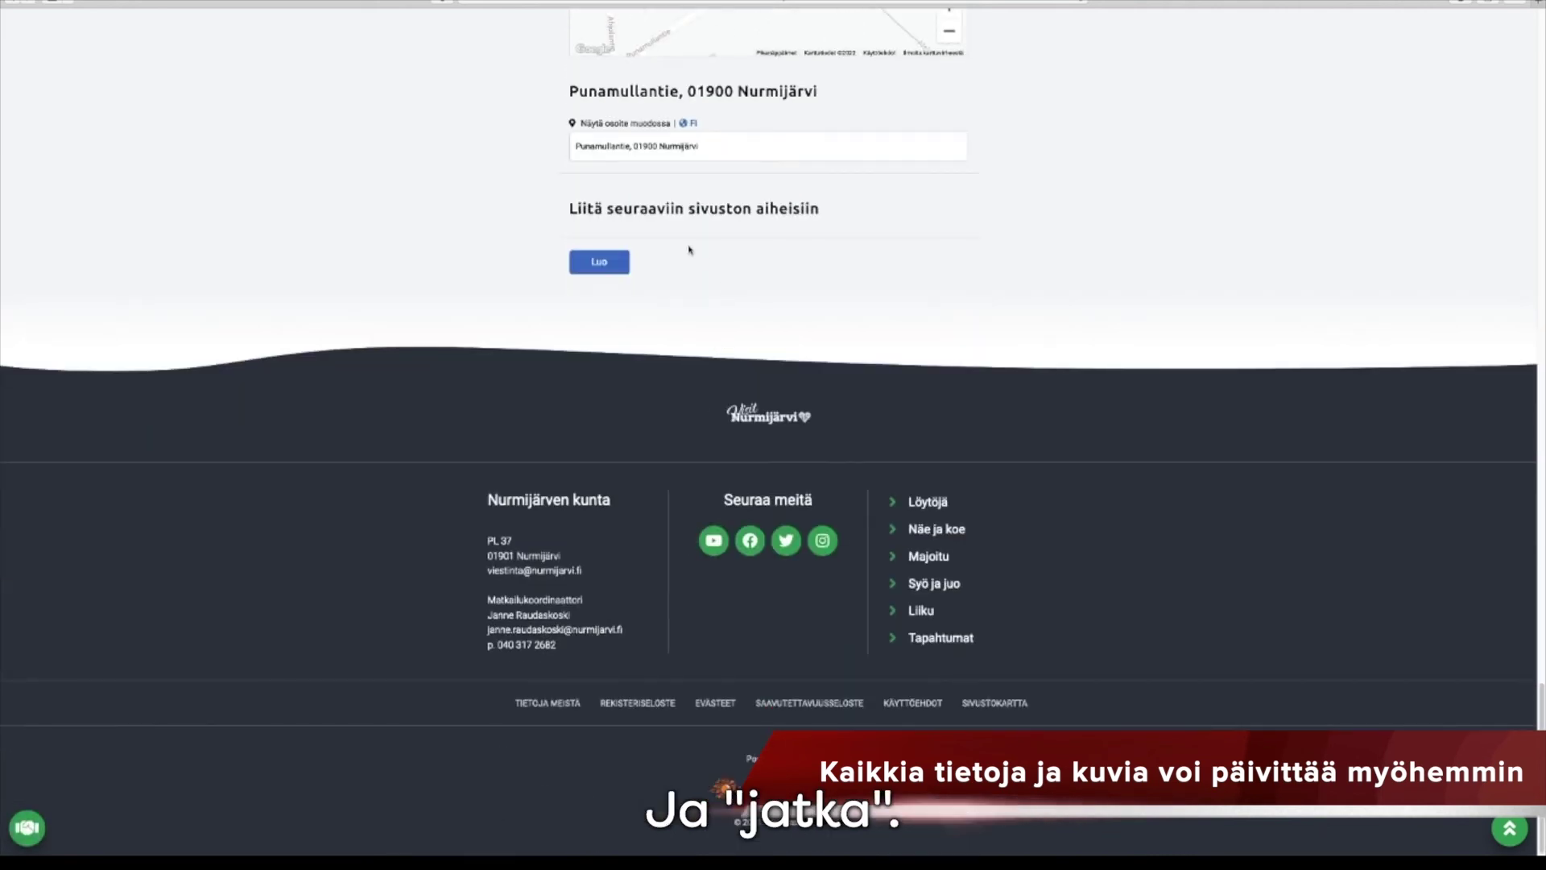
click(594, 263)
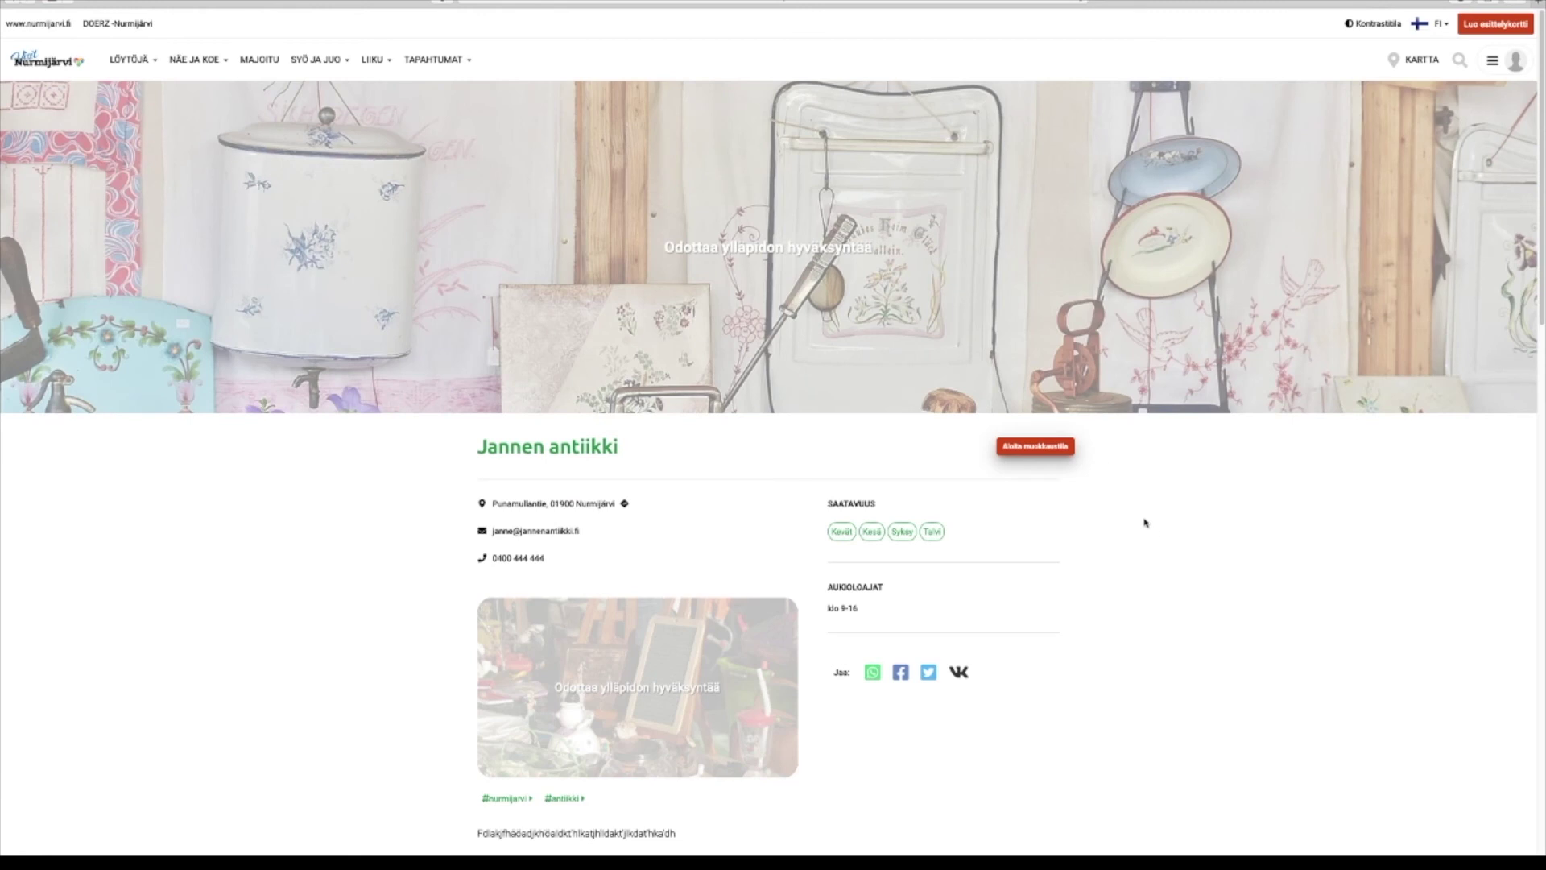
scroll(1148, 524, down, 9)
scroll(1145, 519, up, 9)
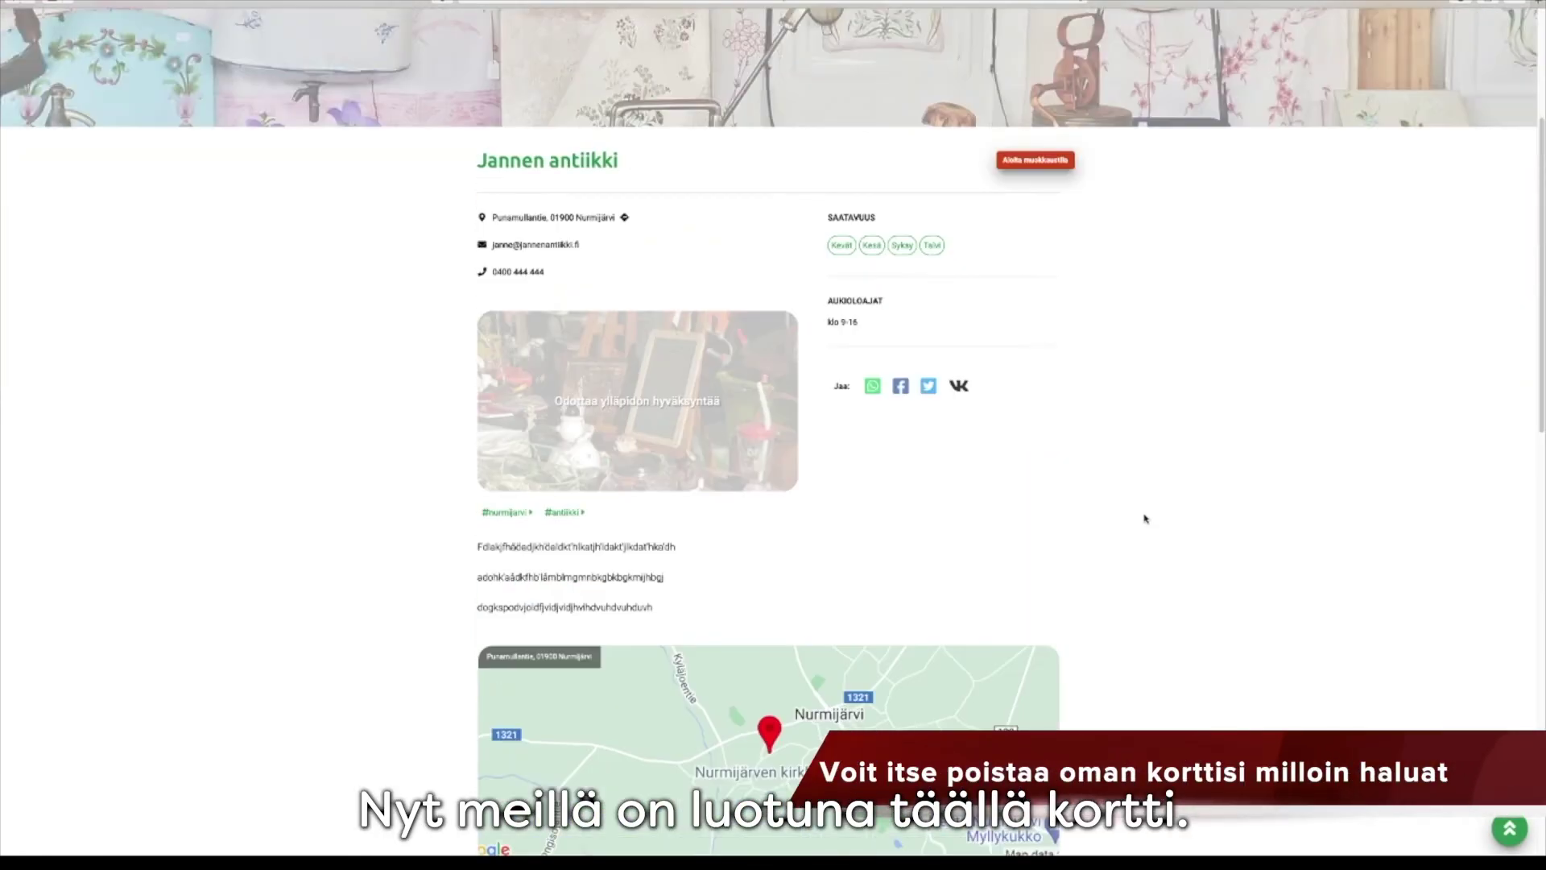